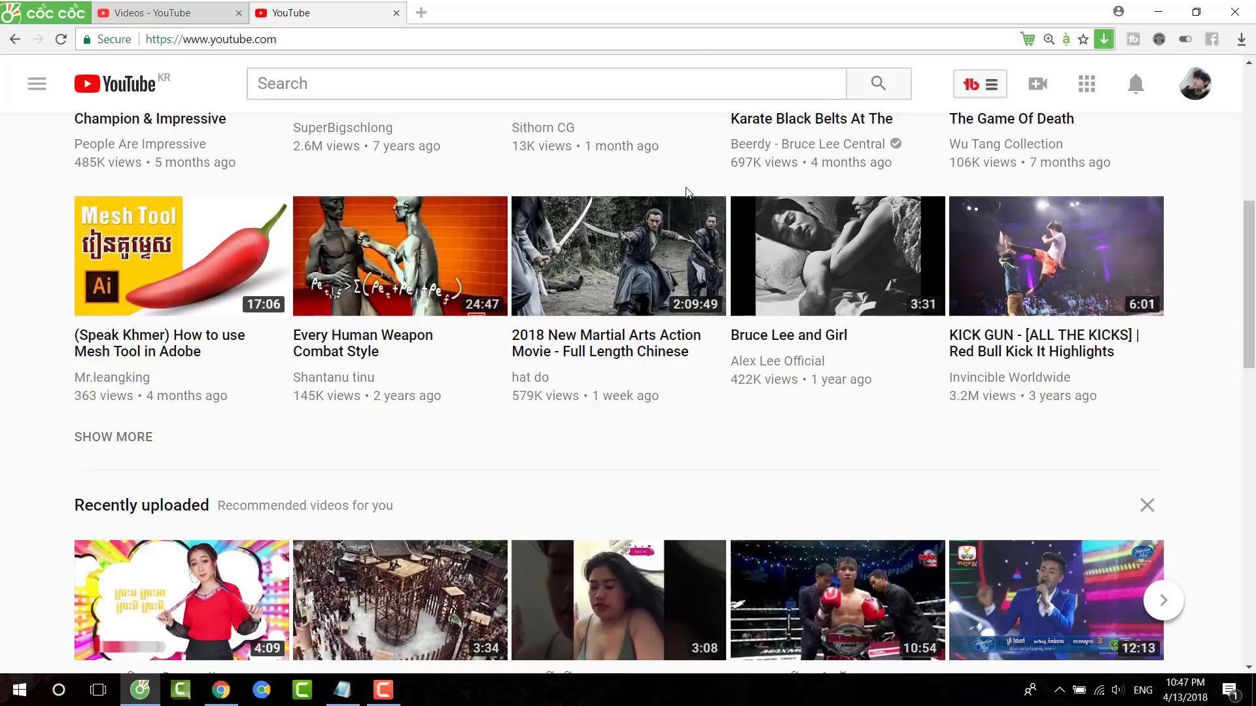
Look through the recommended, recently uploaded and topic channel videos on the YouTube home page
mouse_move(690, 213)
scroll(690, 213, "down", 1)
scroll(690, 213, "down", 14)
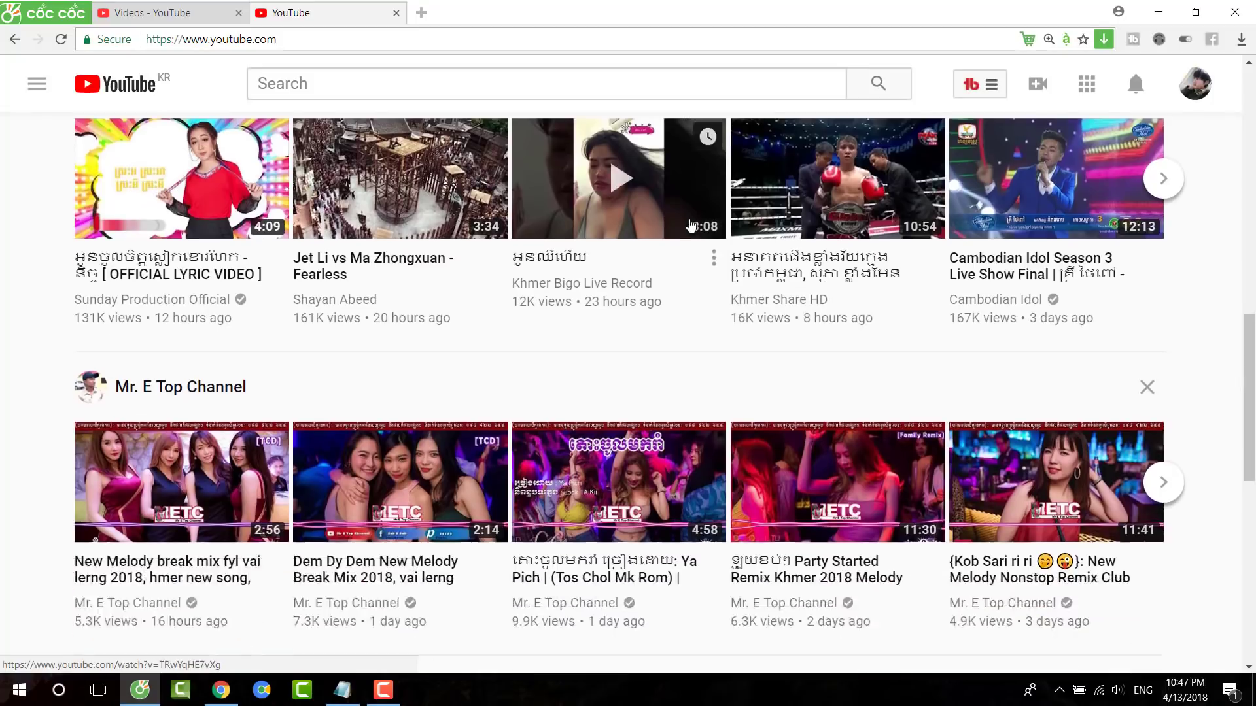
scroll(535, 412, "down", 7)
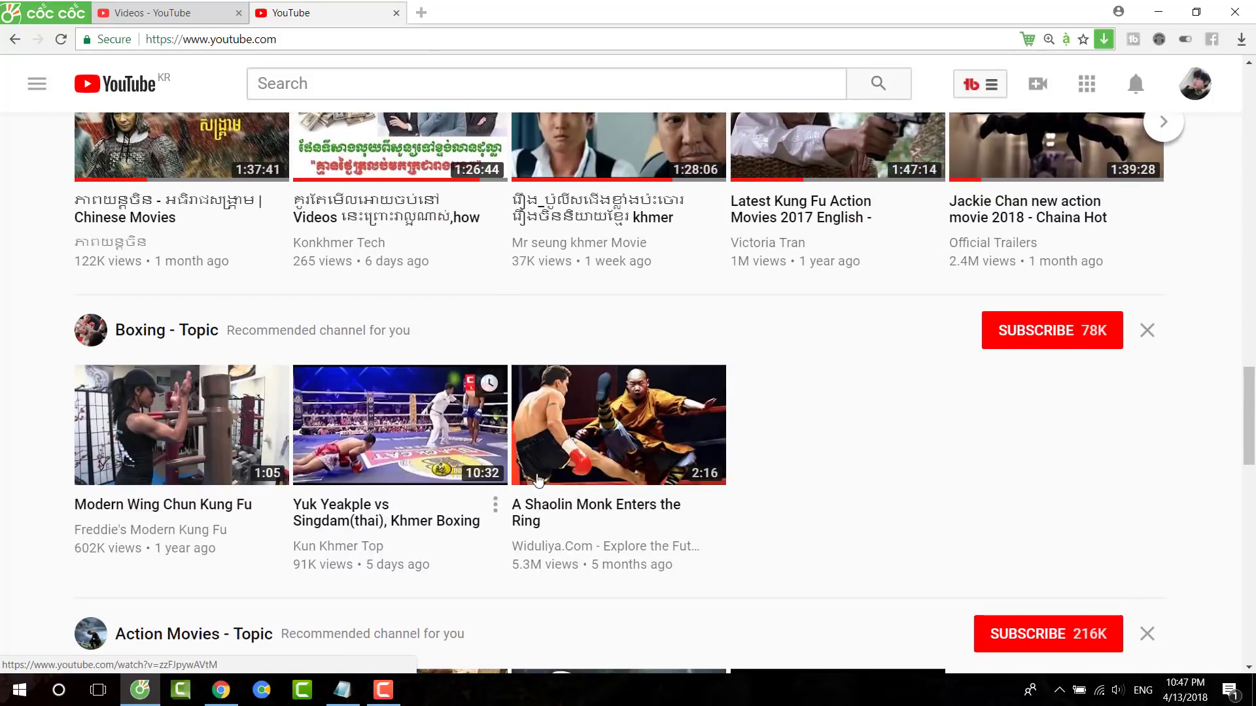
mouse_move(663, 469)
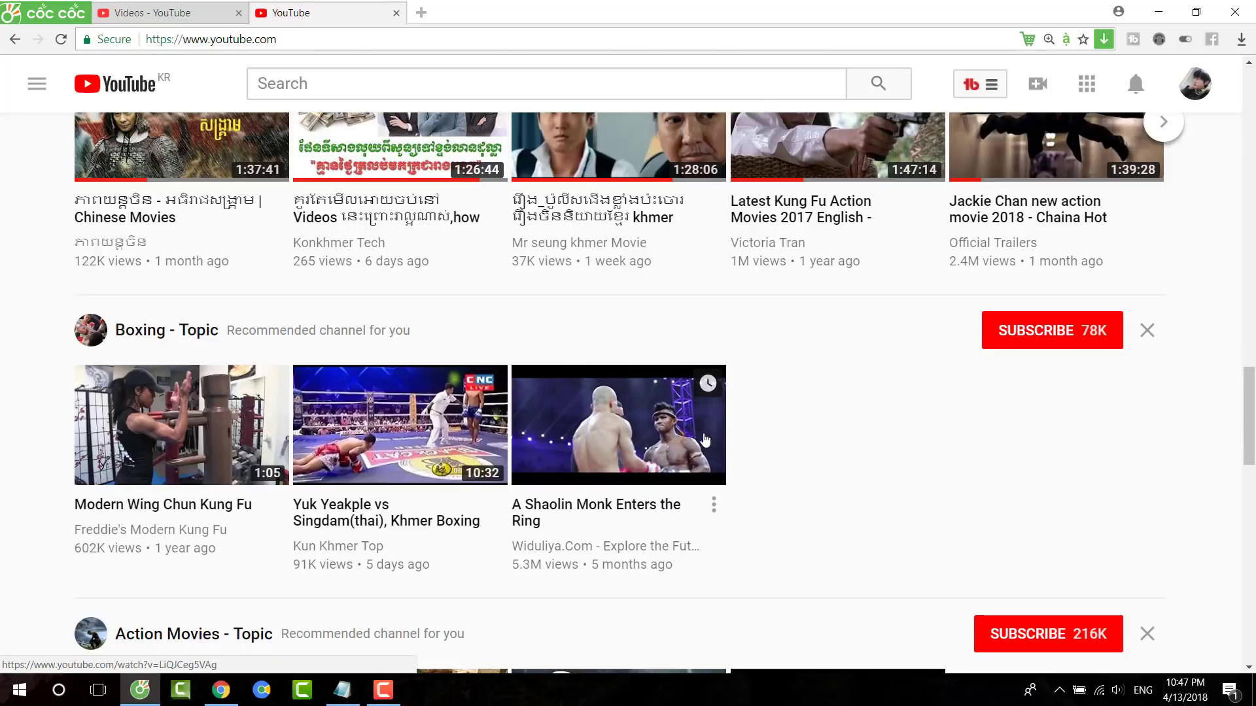
scroll(700, 436, "down", 5)
scroll(695, 425, "up", 4)
scroll(695, 425, "up", 20)
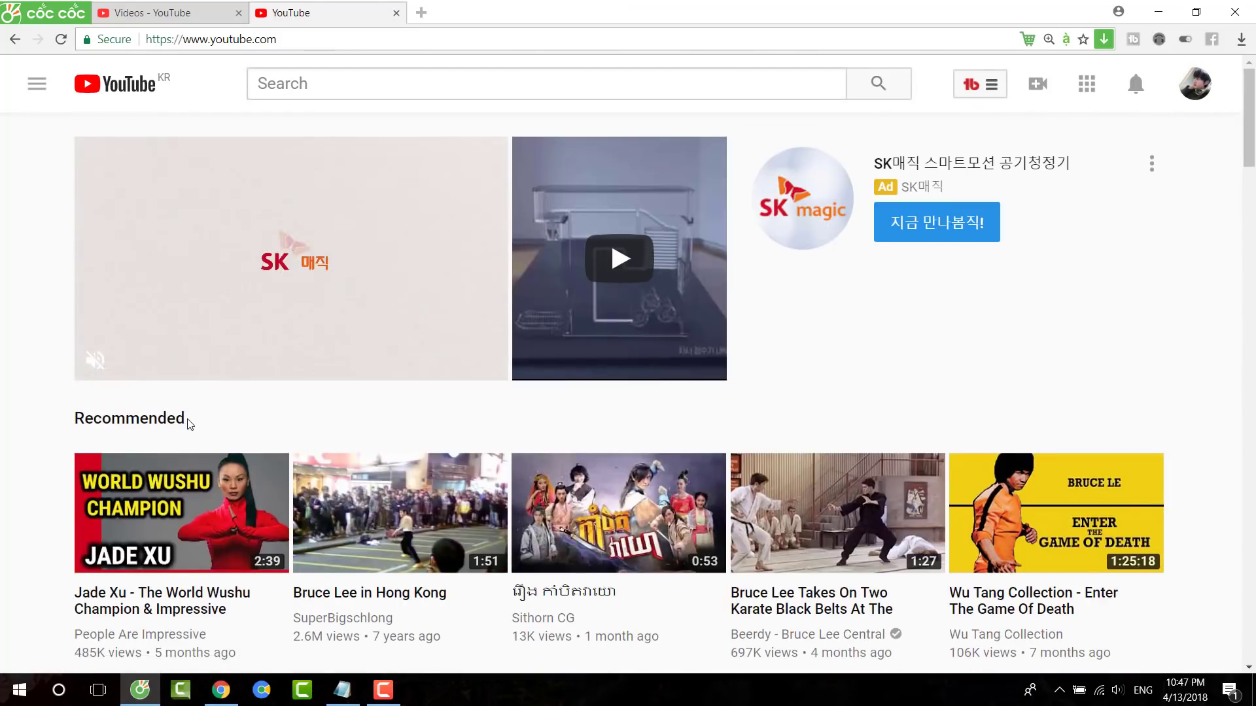
Highlight the Recommended heading on the home page and examine the videos listed under it
left_click_drag(187, 421, 65, 419)
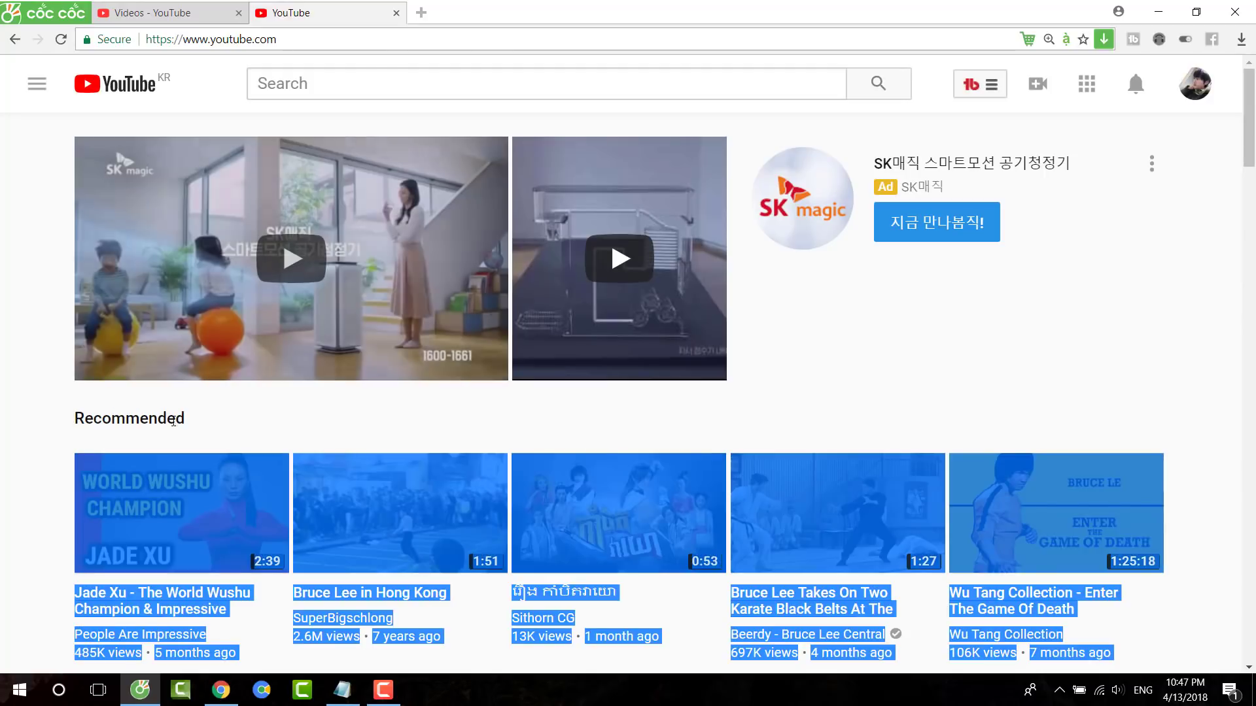
left_click(182, 422)
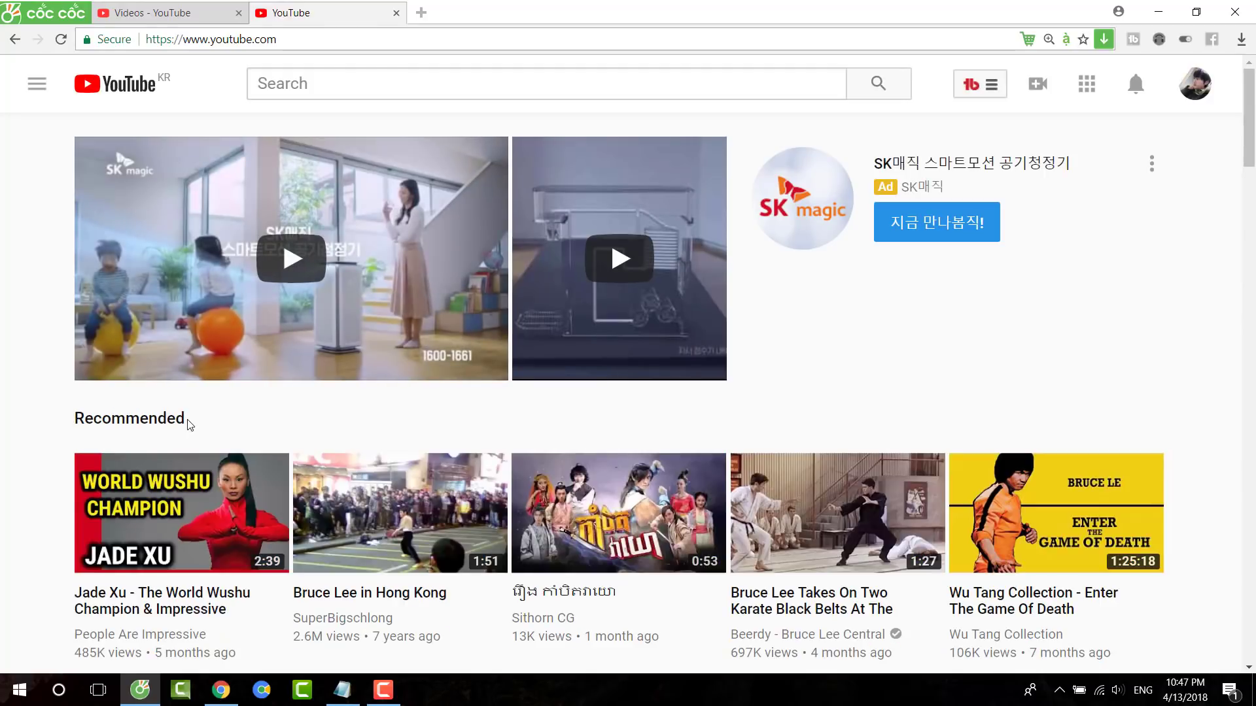
left_click_drag(184, 419, 79, 420)
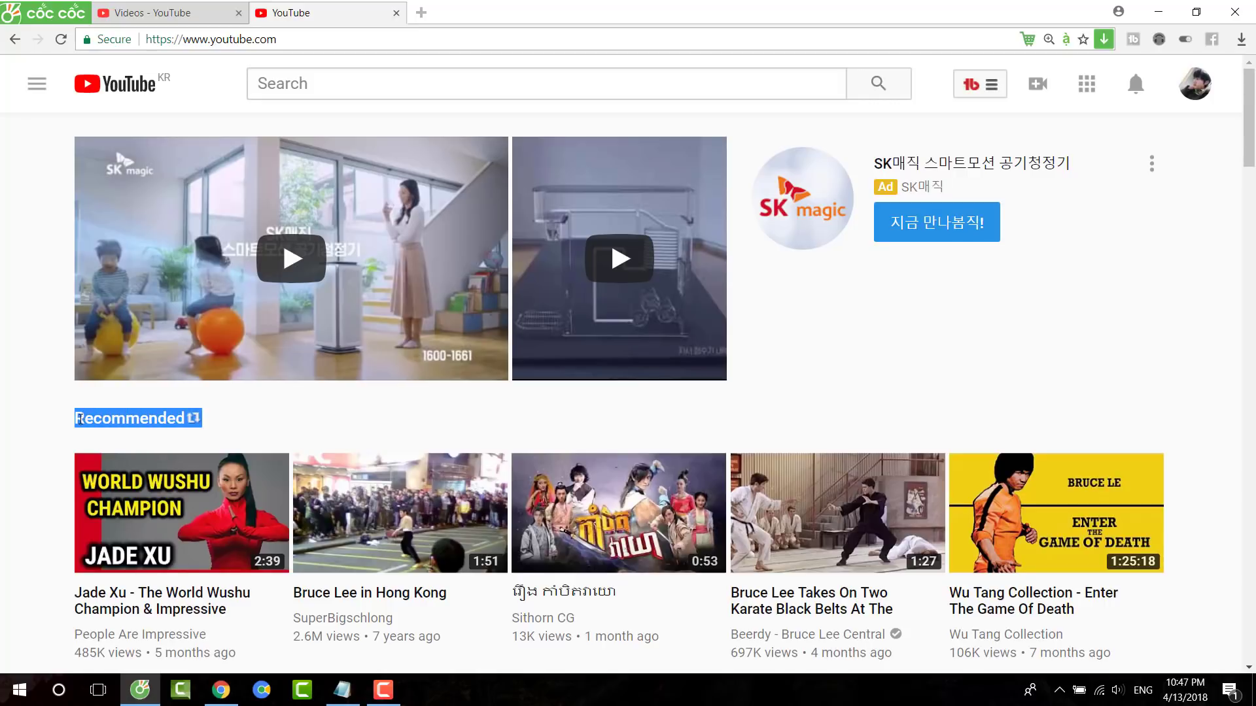
left_click(227, 425)
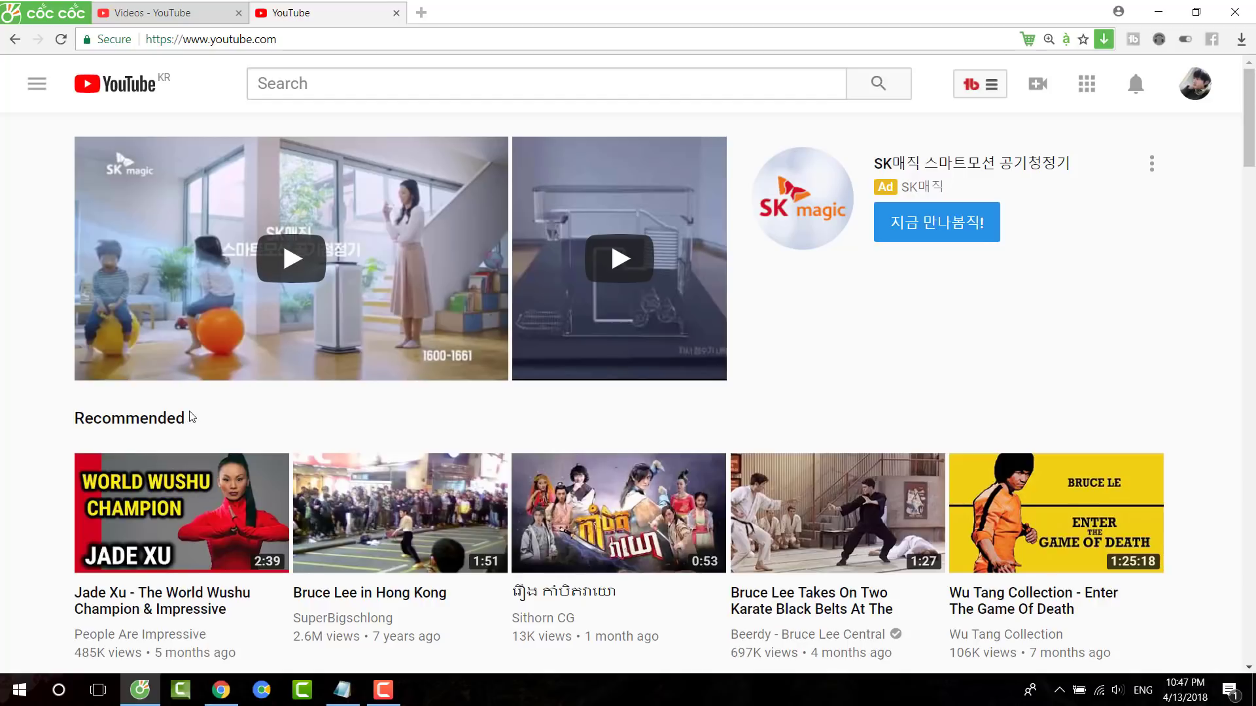
scroll(216, 399, "down", 1)
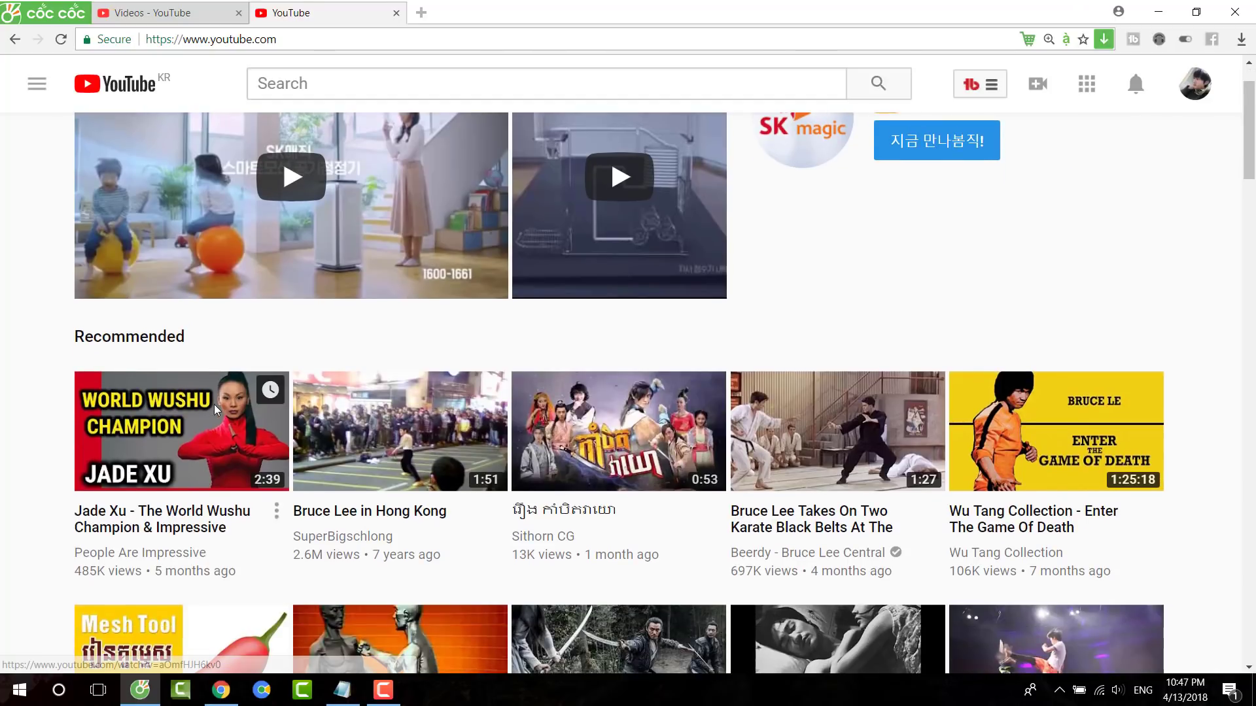
scroll(274, 314, "up", 1)
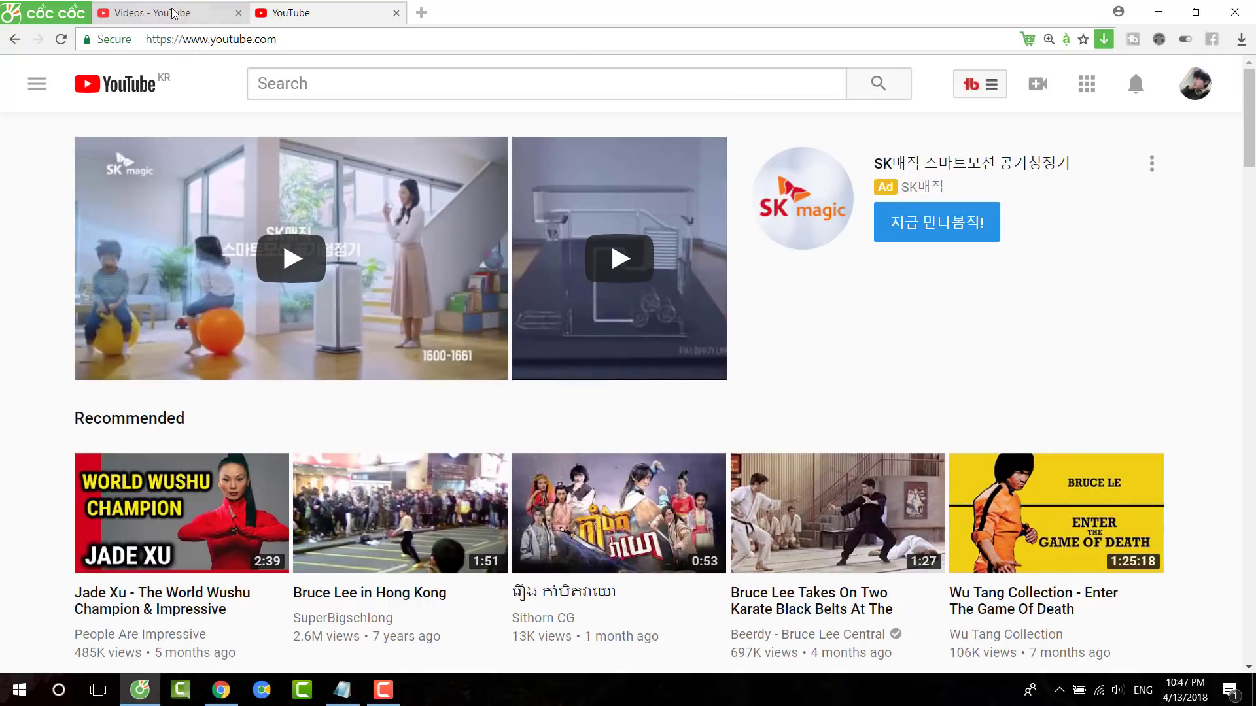
Switch to the Creator Studio video manager page and open the channel's Advanced settings
left_click(174, 14)
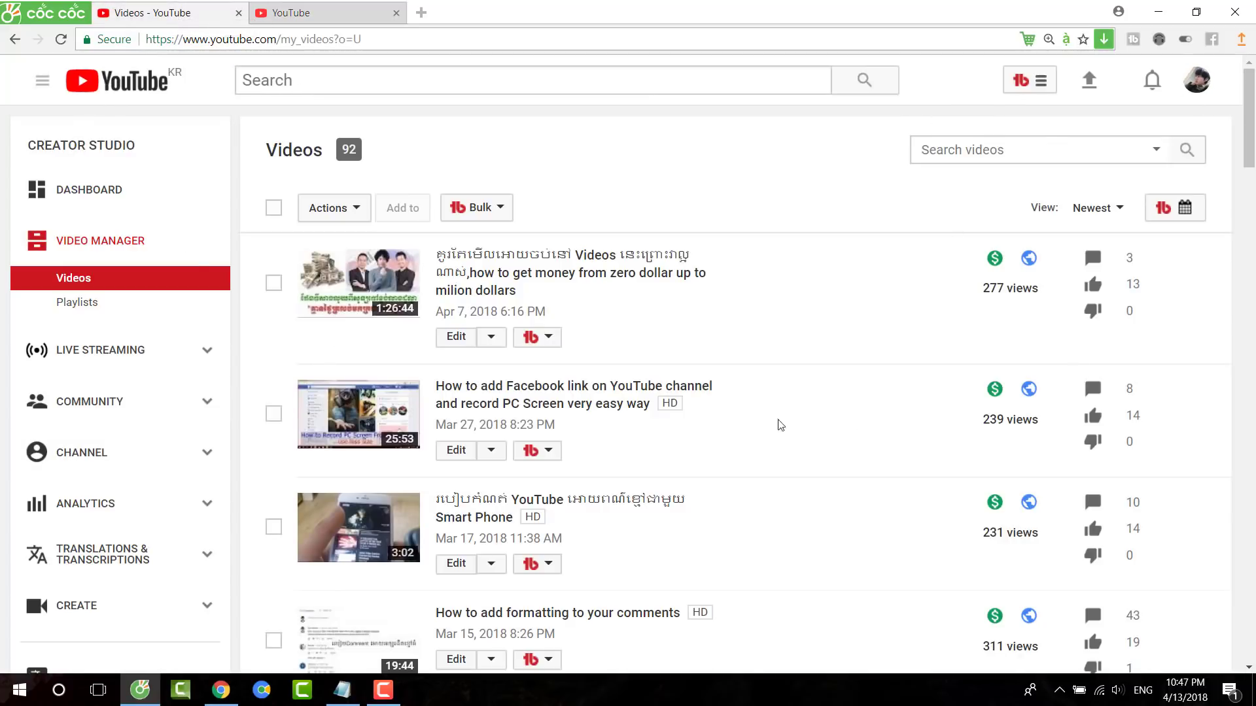
scroll(484, 488, "down", 1)
scroll(498, 492, "down", 1)
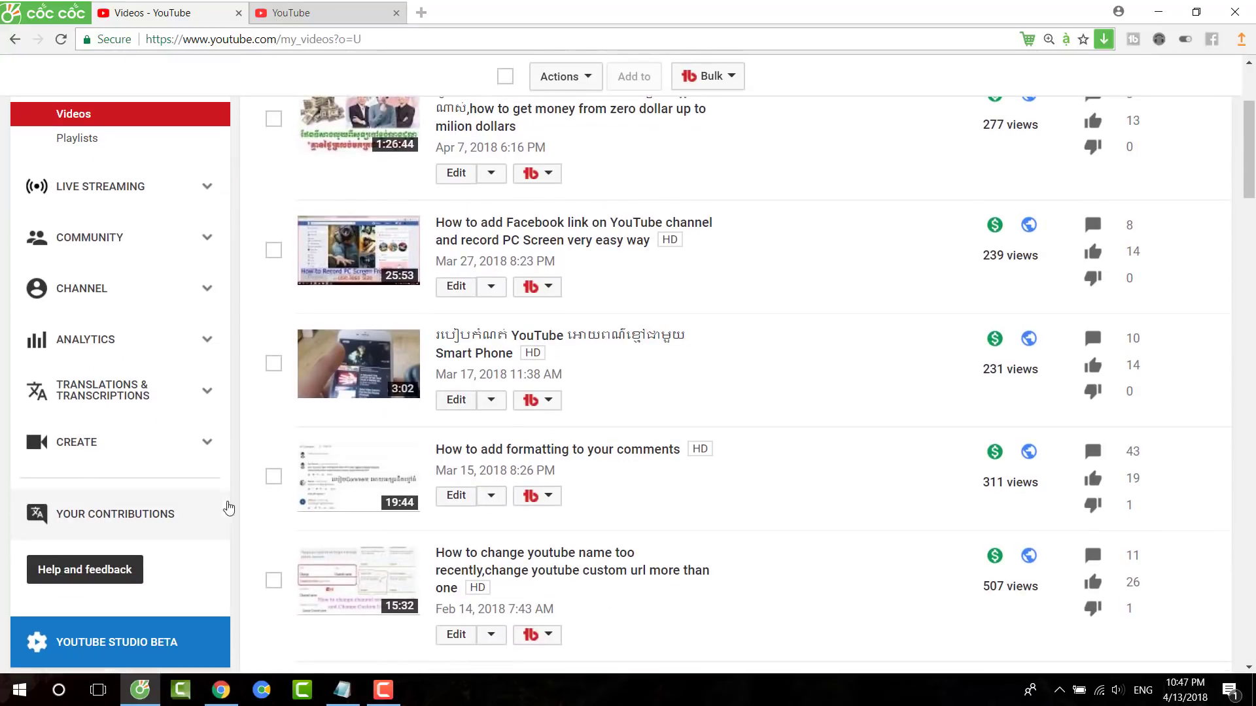
left_click(63, 298)
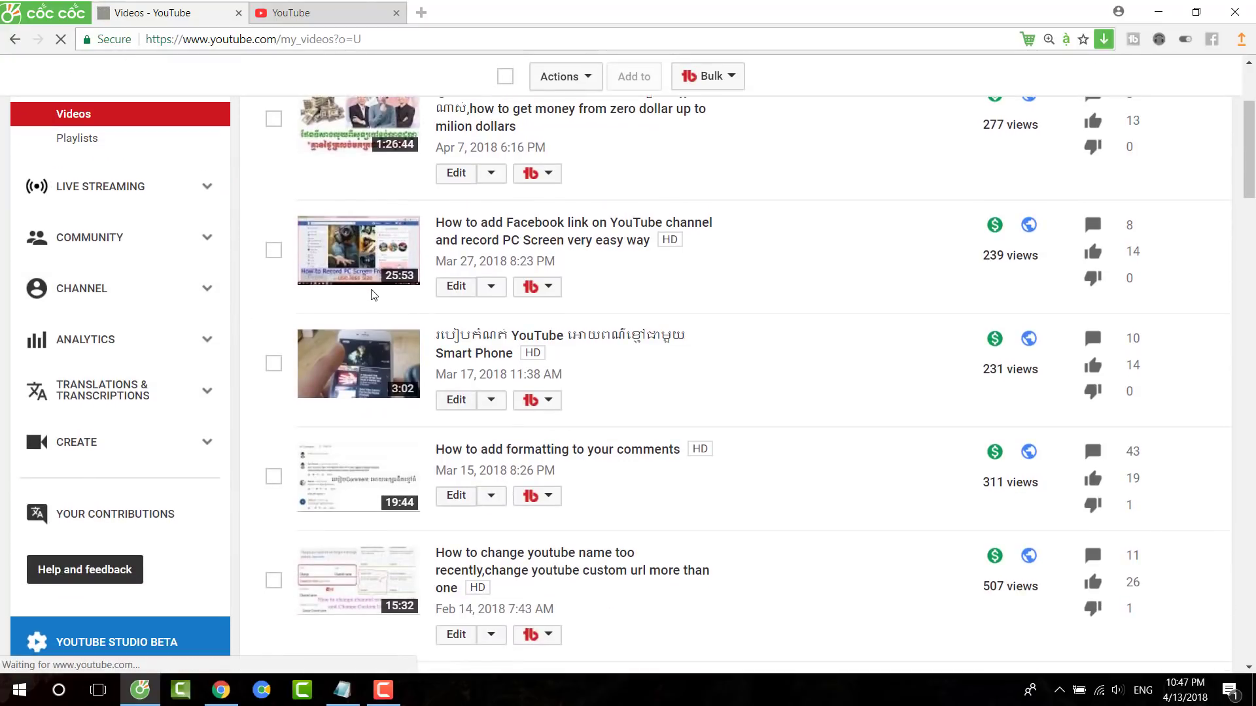
scroll(805, 350, "down", 5)
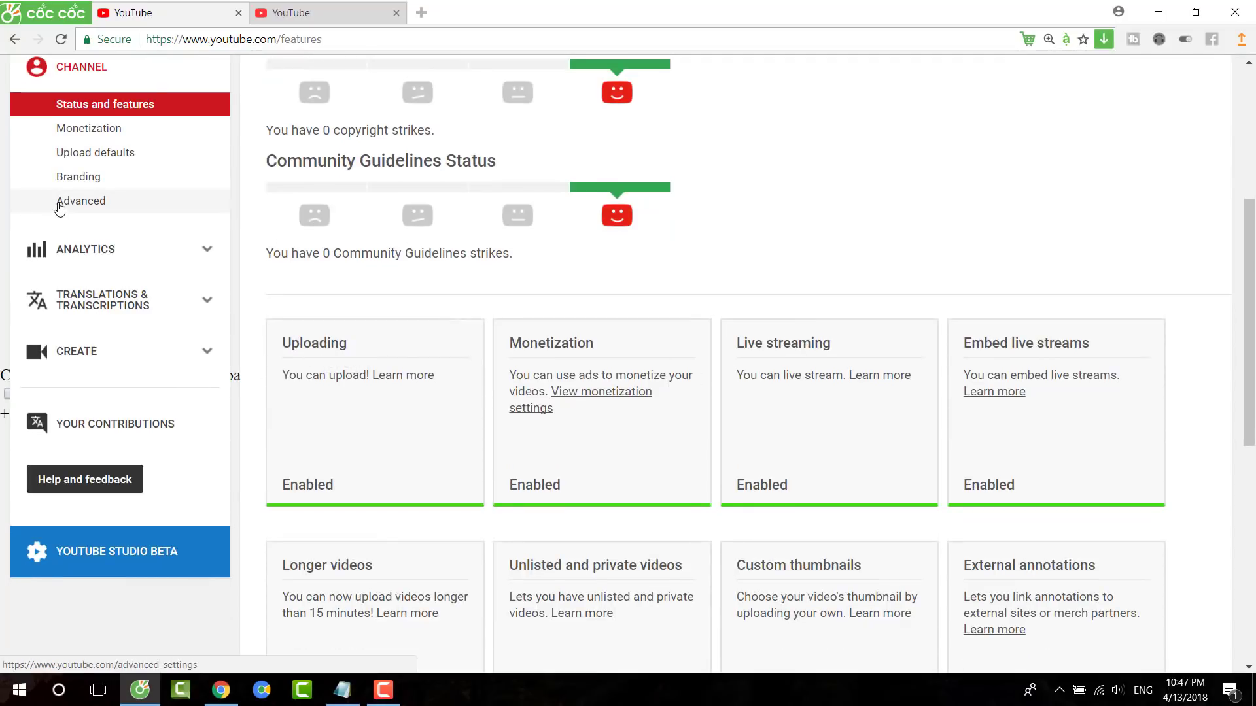
left_click(61, 202)
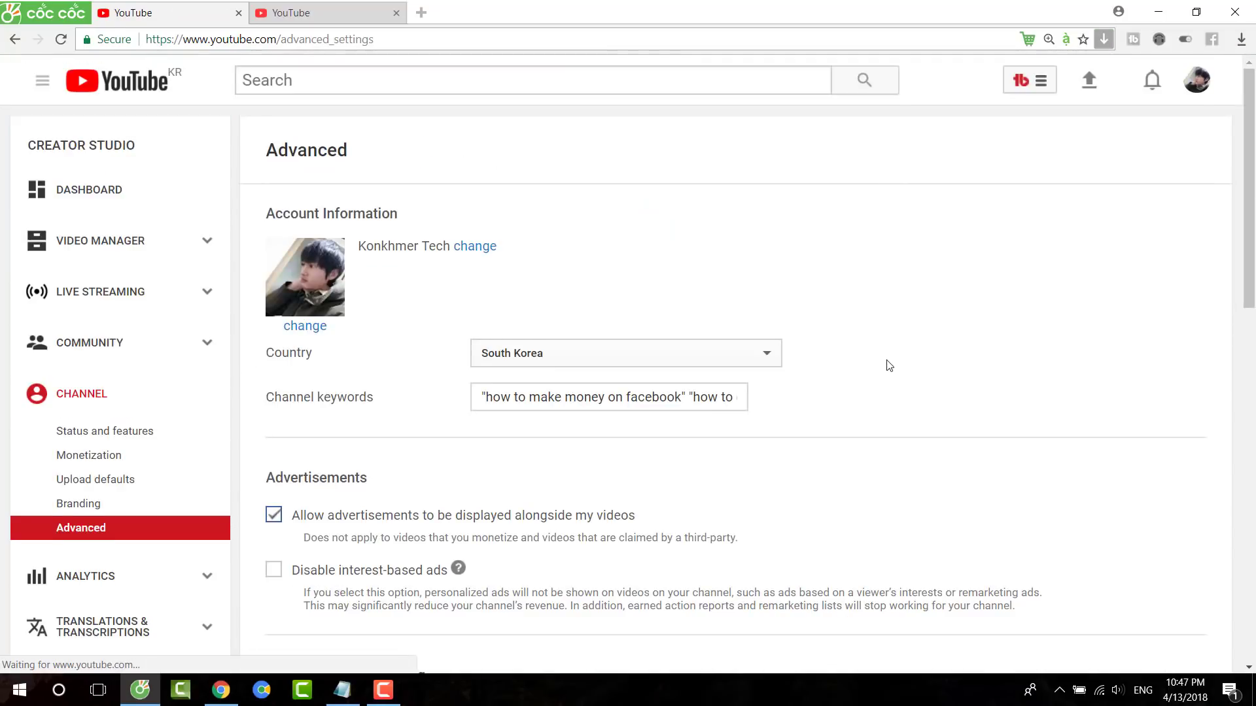
Enlarge the Advanced settings page and examine the Channel recommendations options
scroll(886, 363, "down", 5)
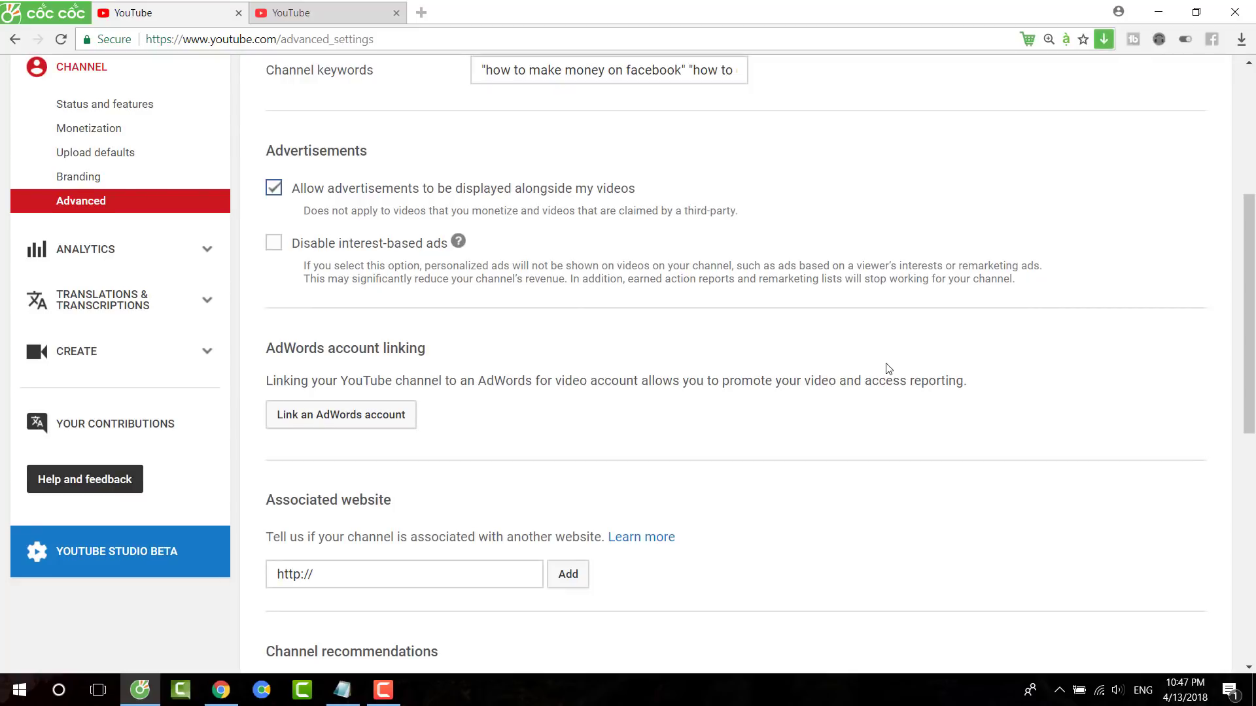
scroll(889, 369, "down", 4)
scroll(889, 369, "down", 1)
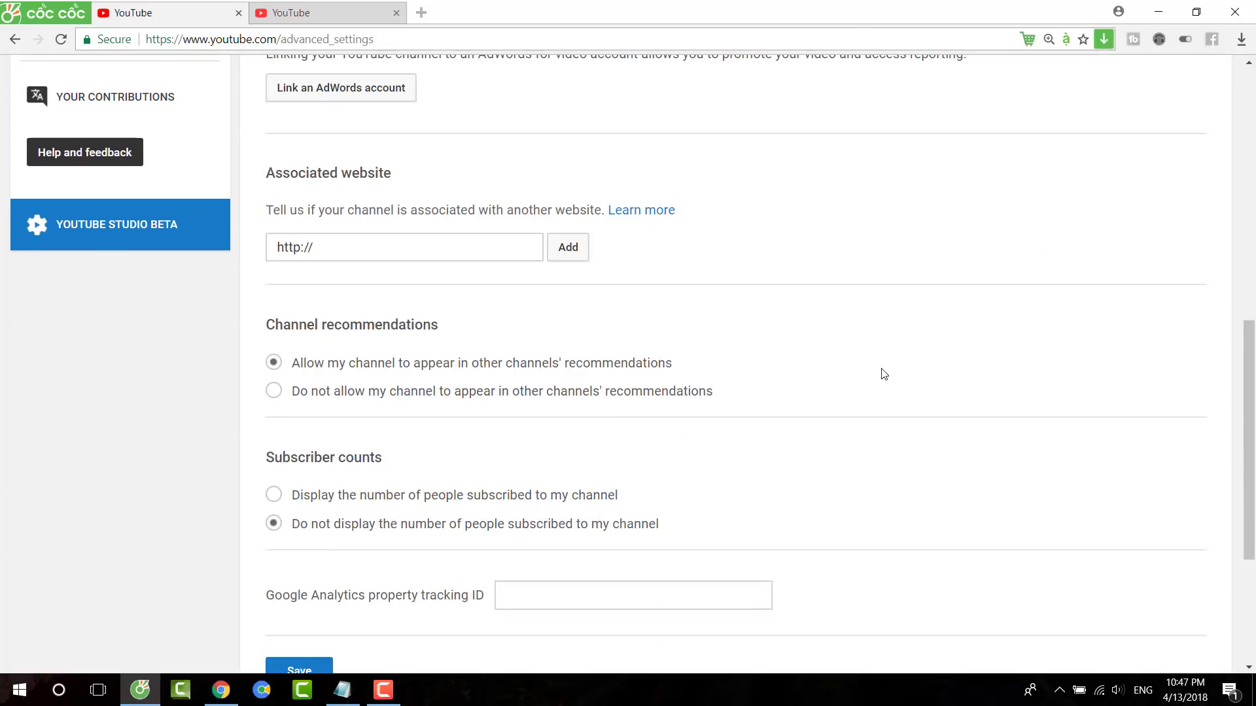
key("ctrl+plus")
key("ctrl+plus")
key("ctrl+plus")
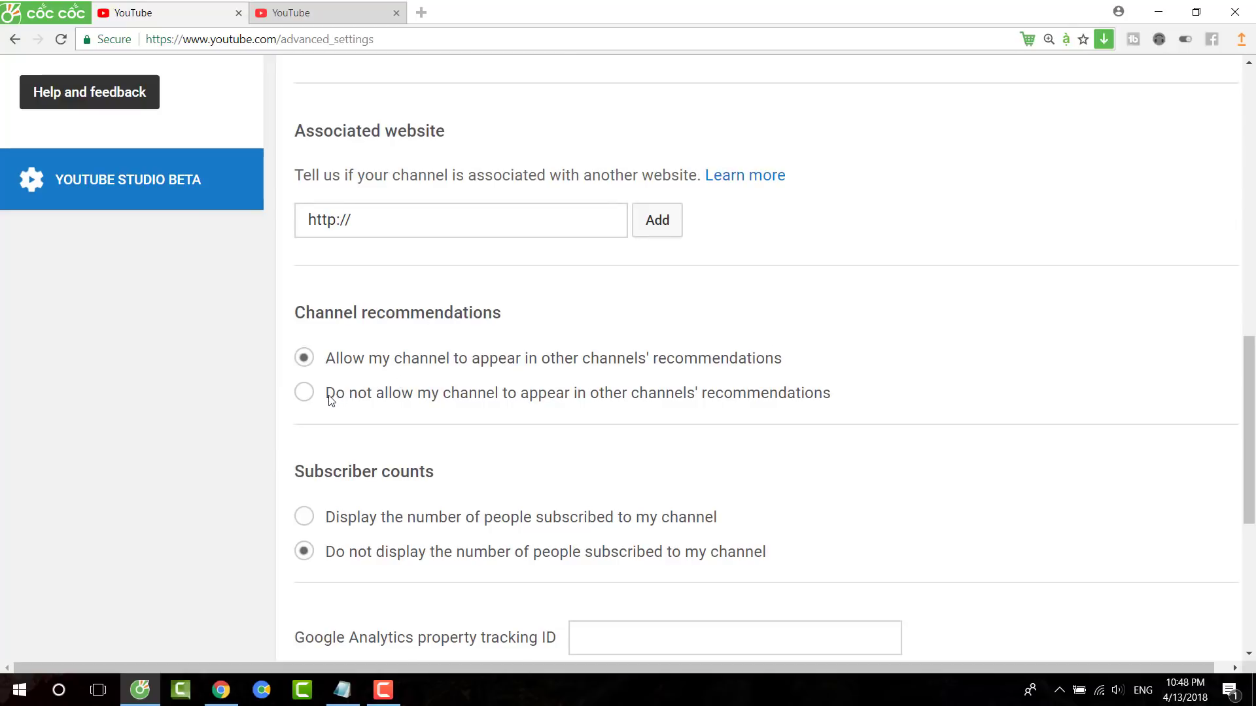
Try the option that keeps the channel out of other channels' recommendations, and restore the option that allows it to appear
left_click(302, 397)
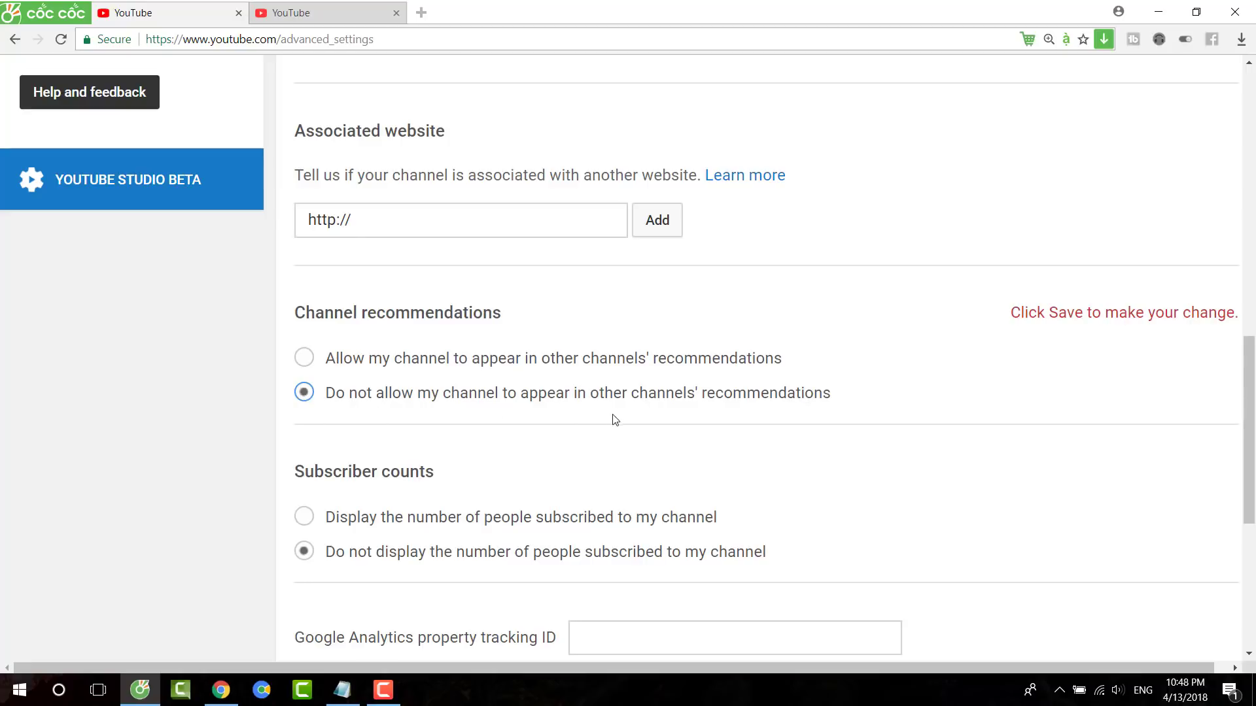
left_click(304, 359)
scroll(1085, 402, "up", 10)
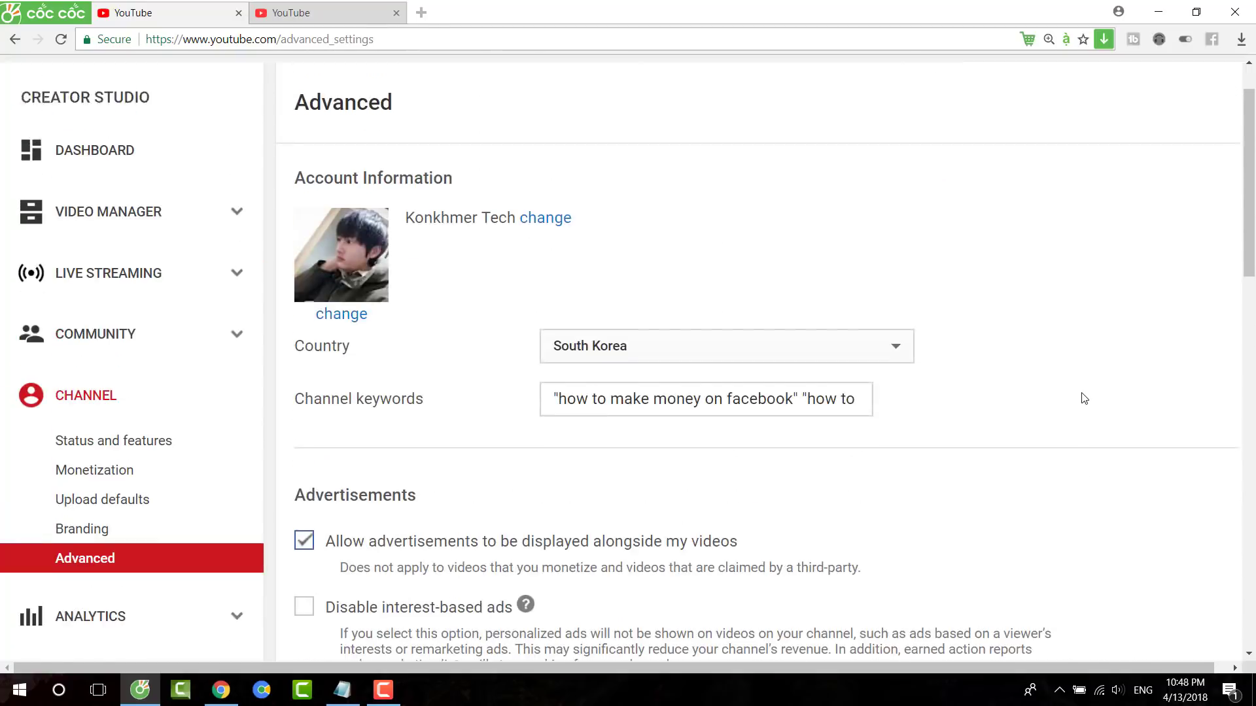
scroll(998, 449, "down", 15)
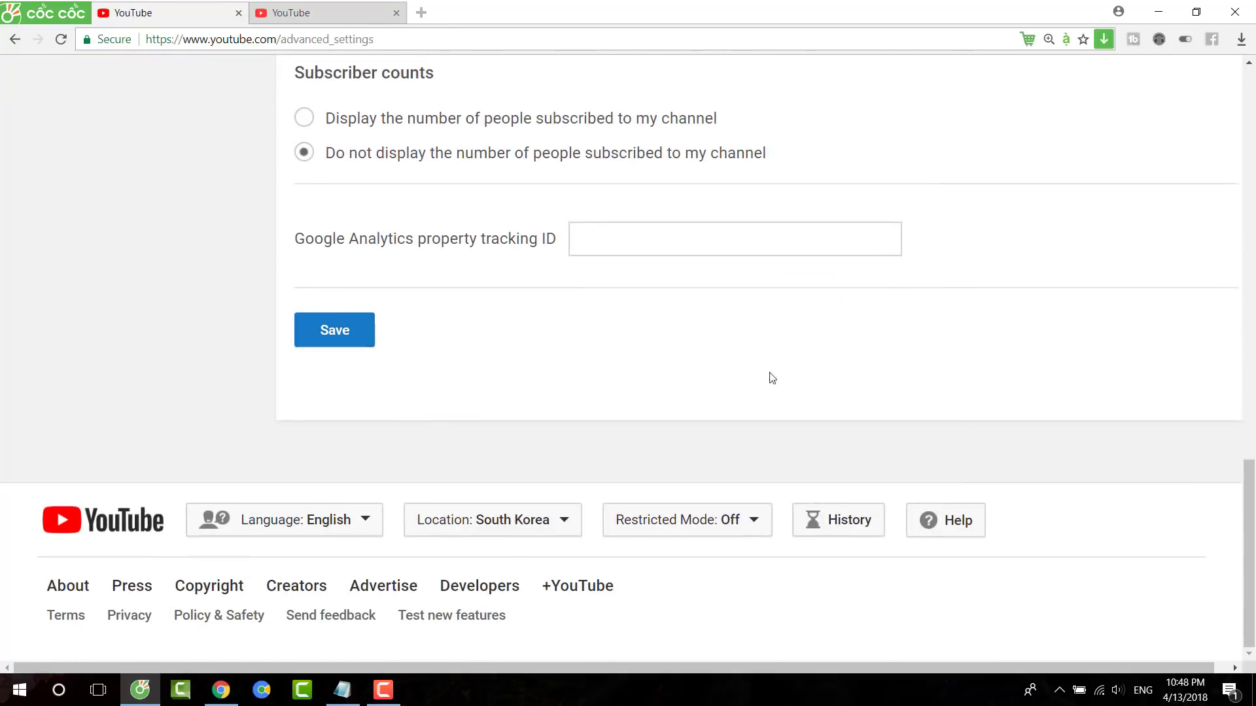
scroll(771, 378, "up", 5)
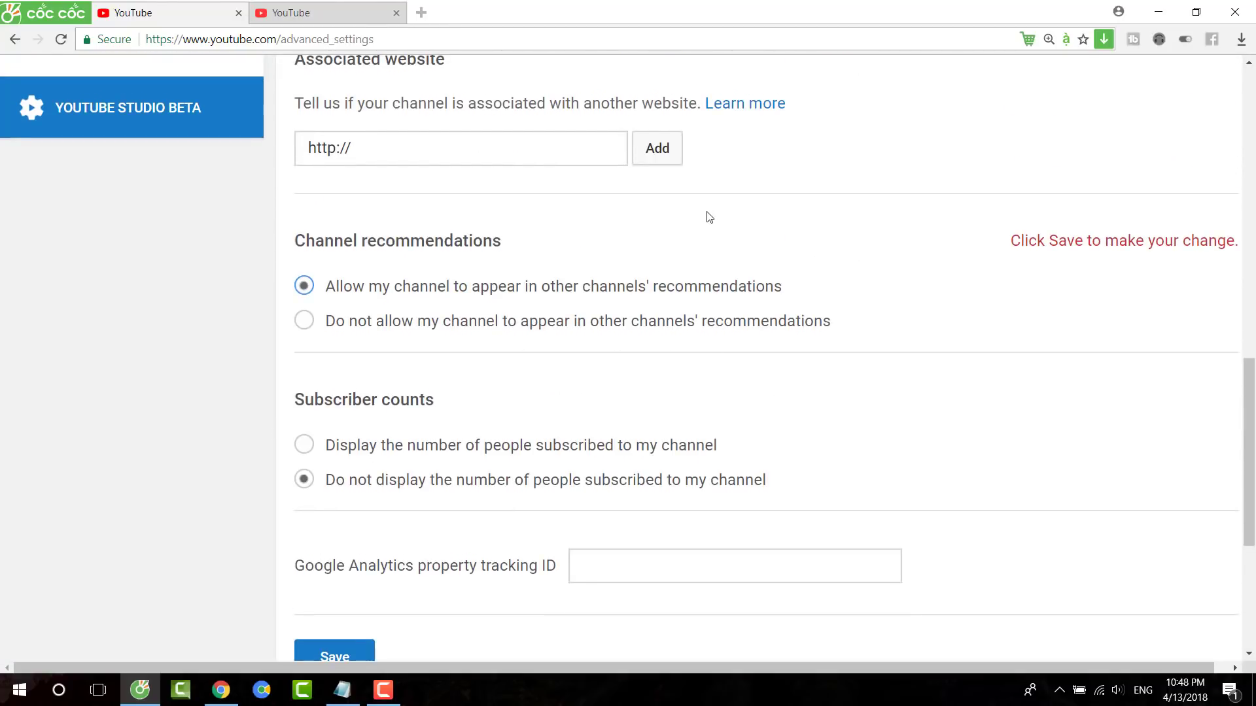
scroll(525, 260, "up", 1)
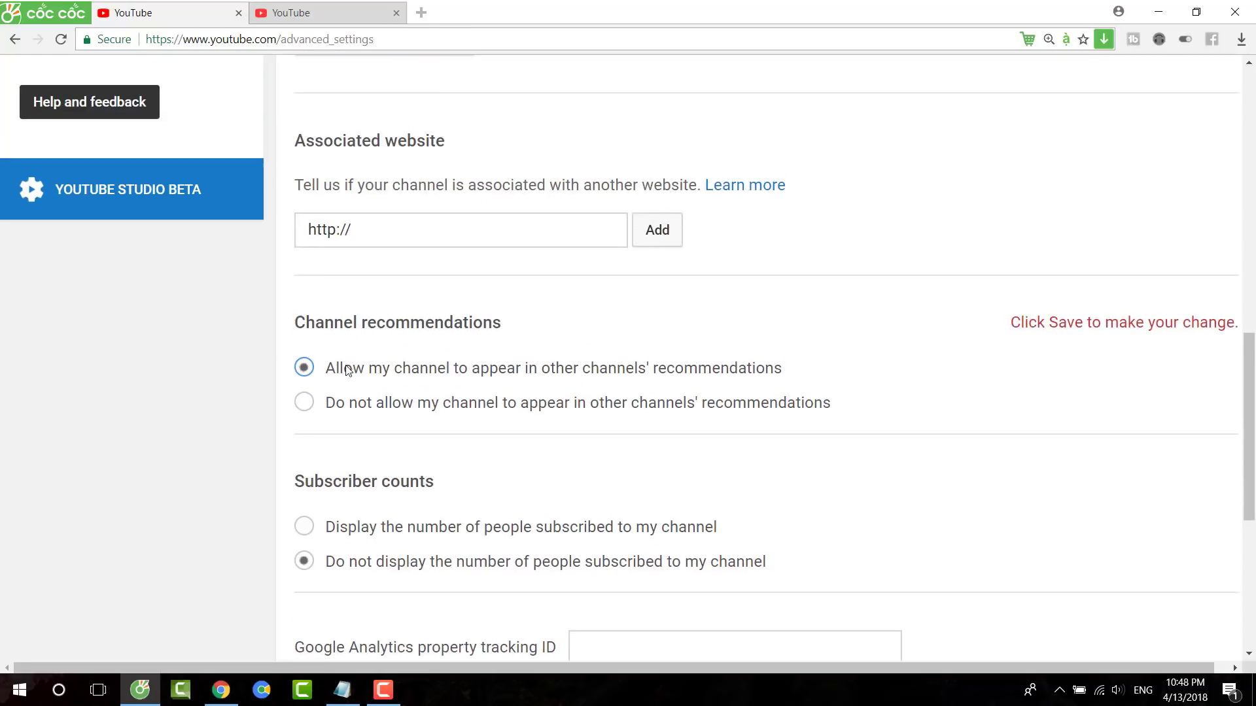
left_click(305, 404)
left_click(304, 368)
Examine the Channel recommendations and Subscriber counts options, highlighting the Subscriber counts heading
scroll(435, 438, "down", 1)
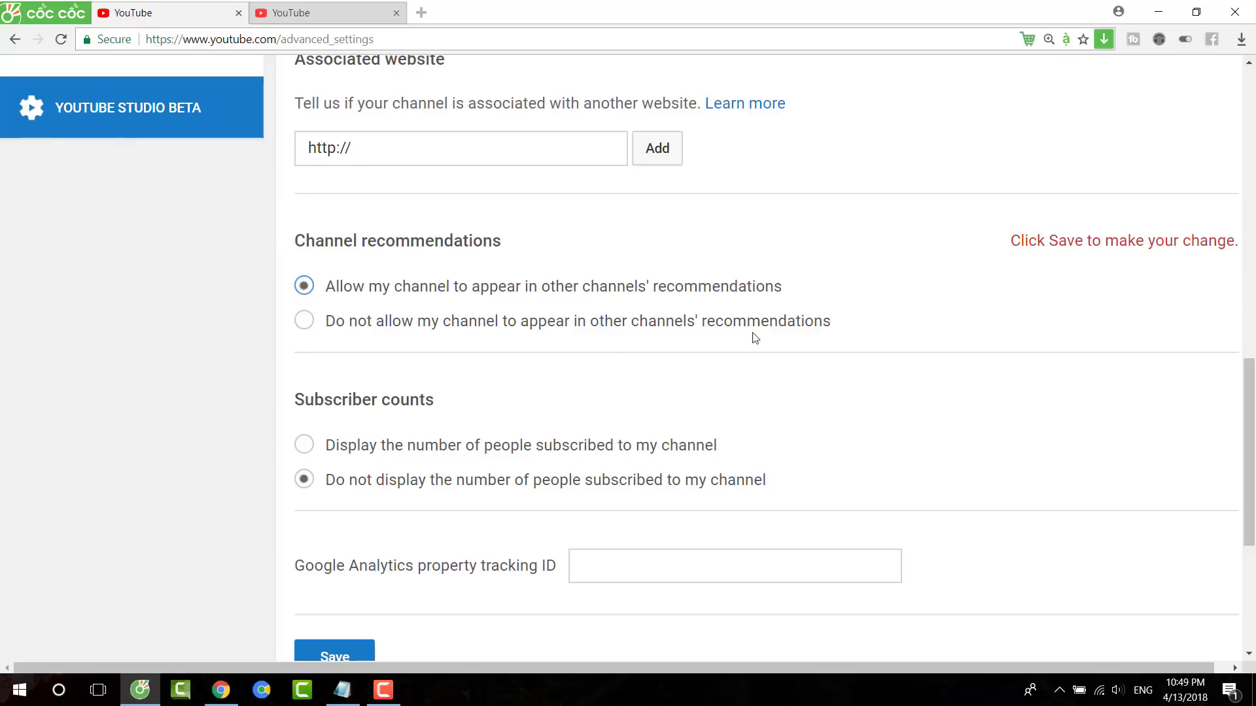
scroll(552, 355, "down", 2)
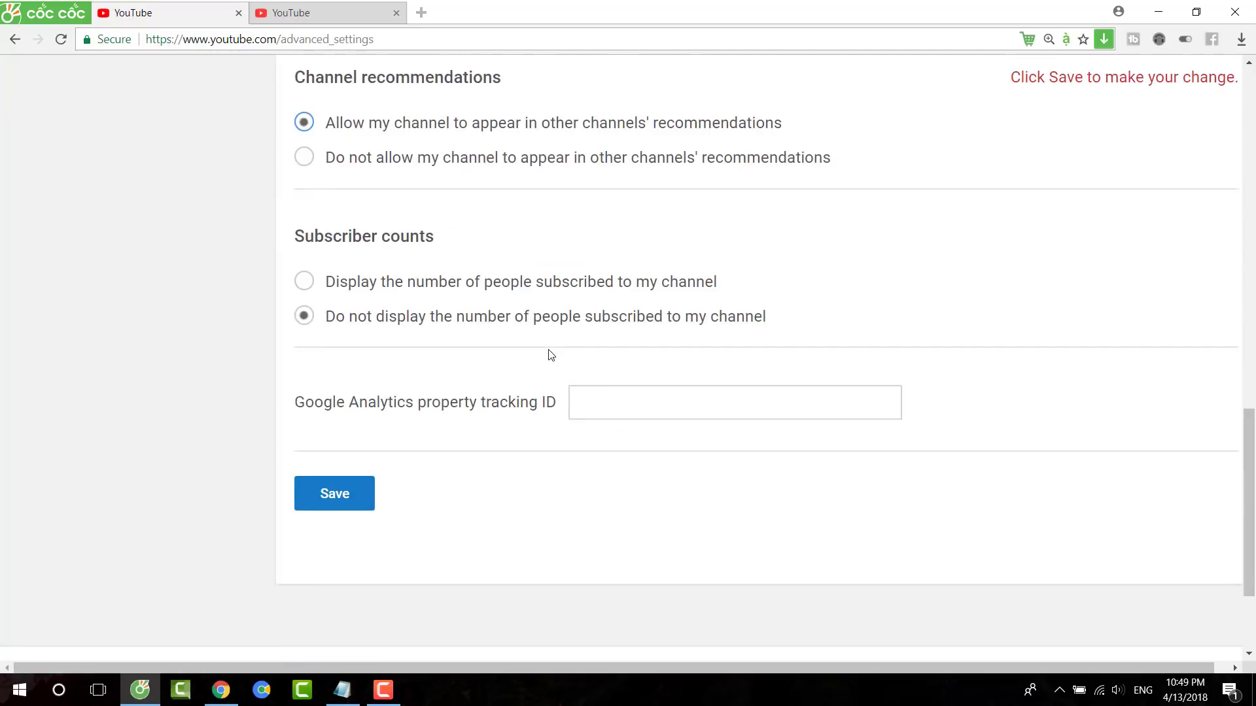
scroll(551, 355, "up", 3)
scroll(552, 355, "down", 1)
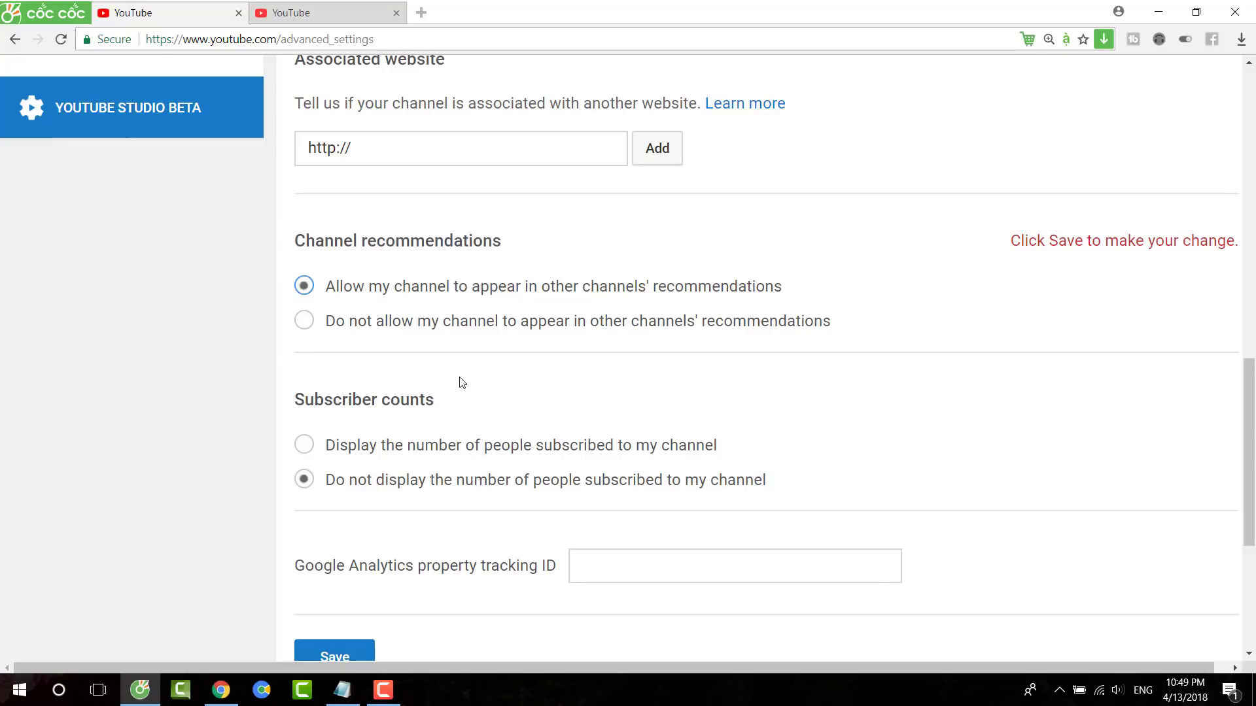
scroll(464, 382, "up", 1)
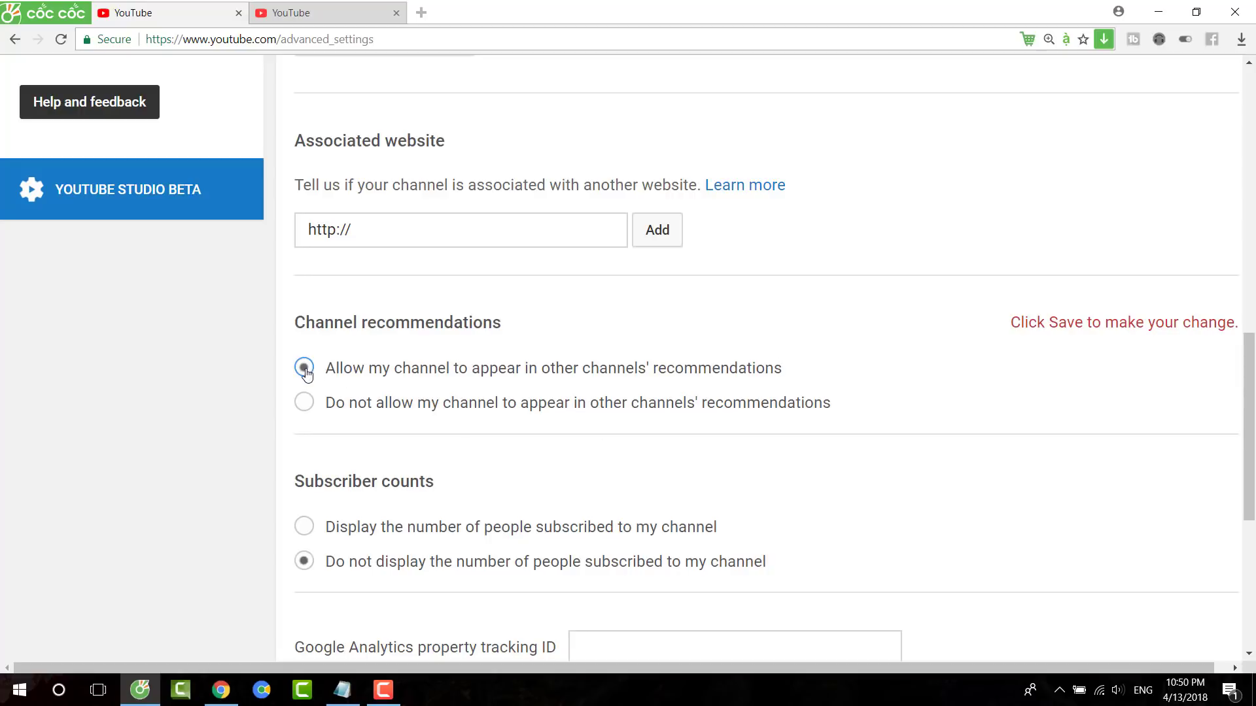
scroll(625, 448, "down", 4)
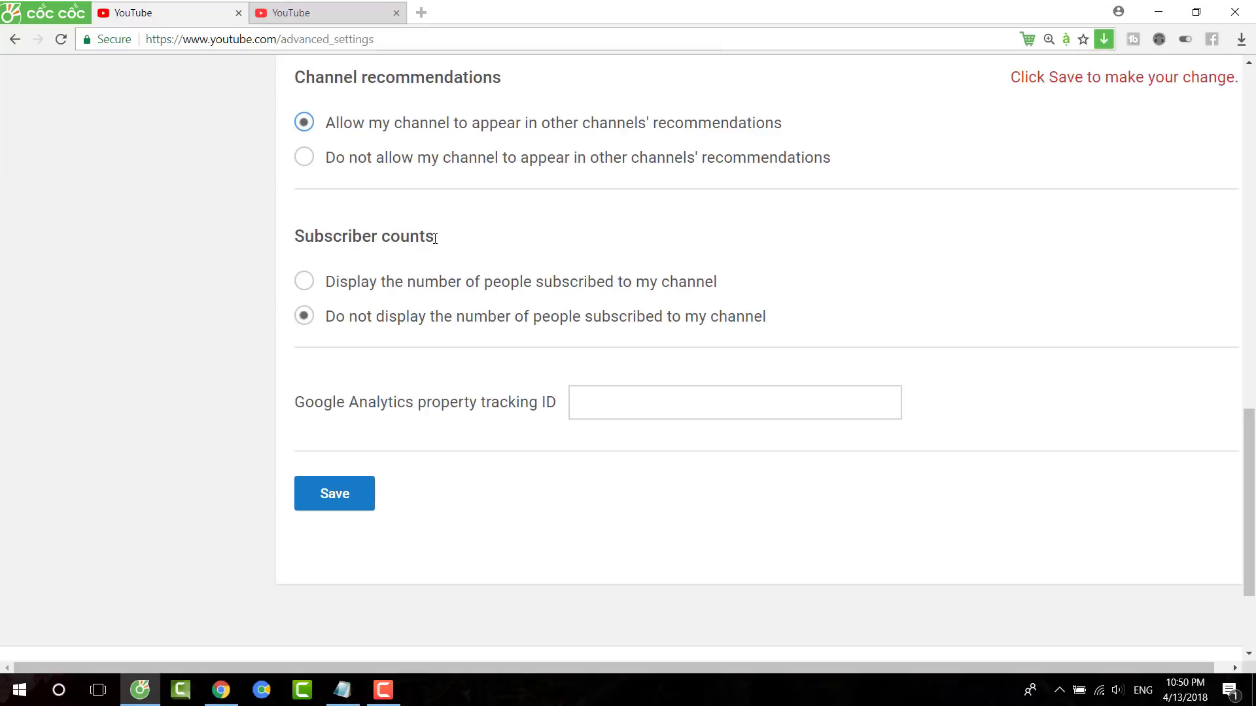
left_click_drag(435, 238, 288, 245)
left_click(316, 236)
scroll(418, 298, "up", 1)
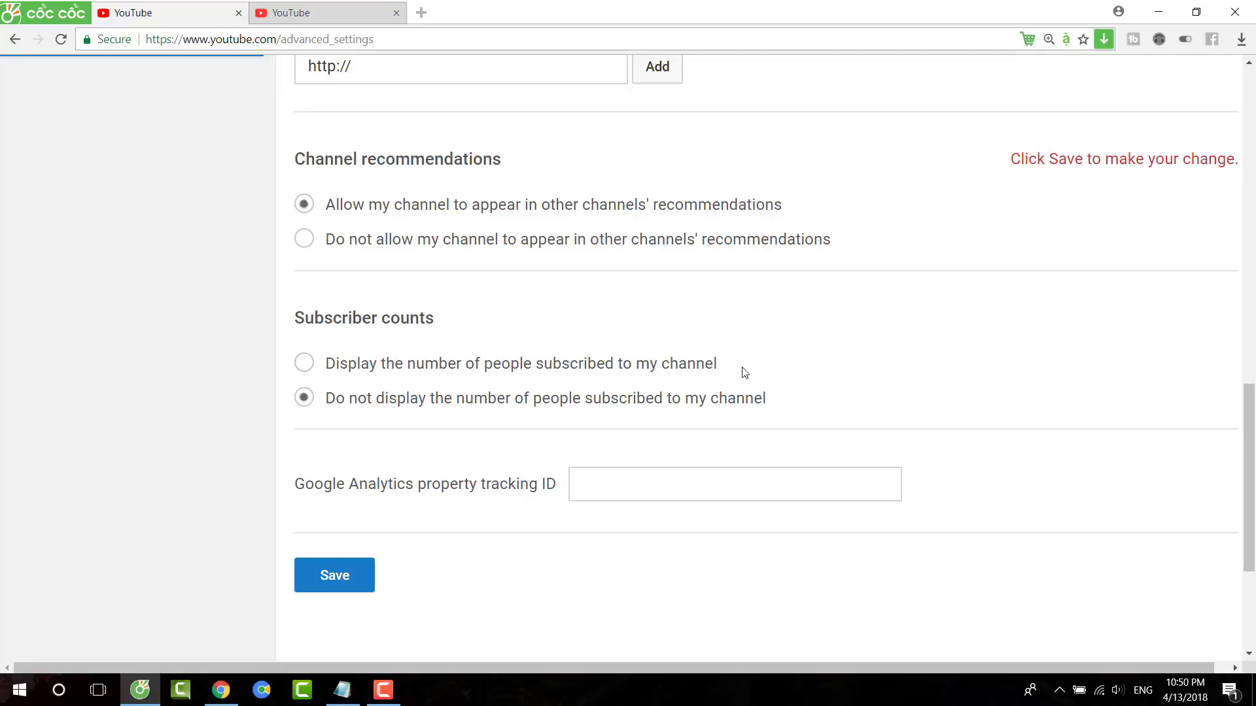
Open the channel's Upload defaults and review the default privacy, category, license, description and tags
scroll(854, 397, "up", 15)
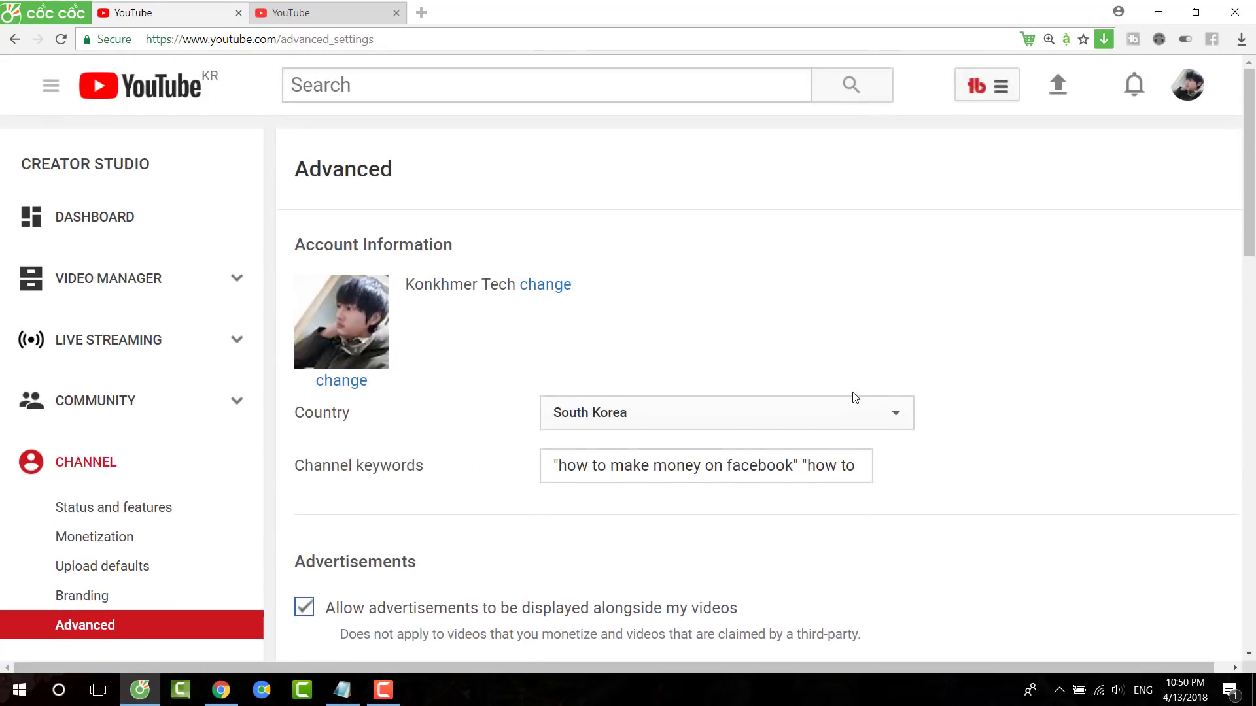
scroll(854, 396, "down", 2)
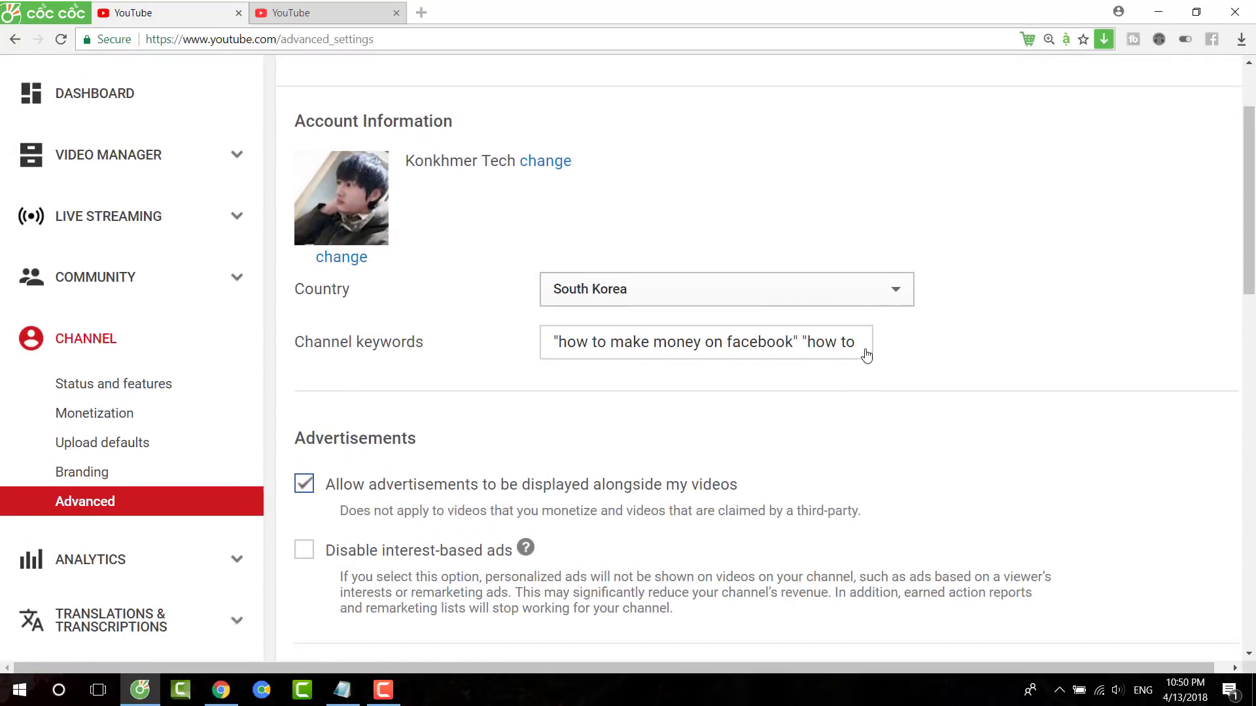
scroll(864, 354, "down", 1)
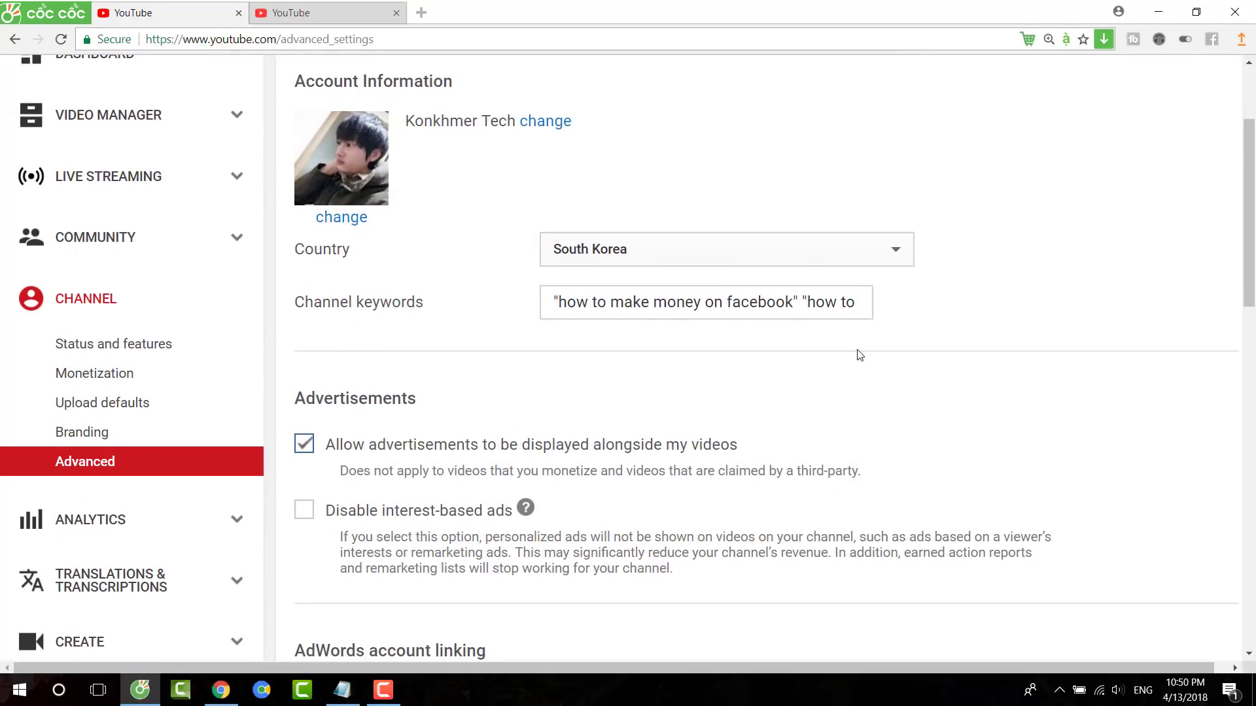
left_click(113, 410)
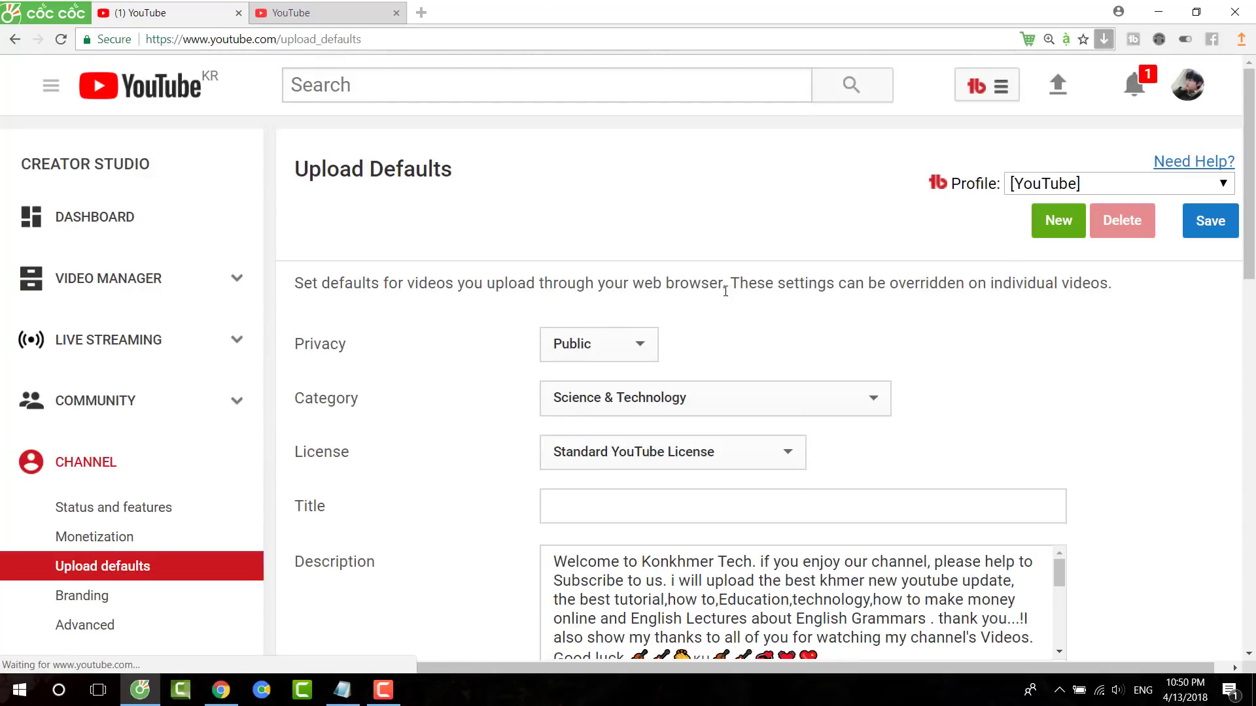
scroll(734, 355, "down", 2)
scroll(818, 318, "down", 2)
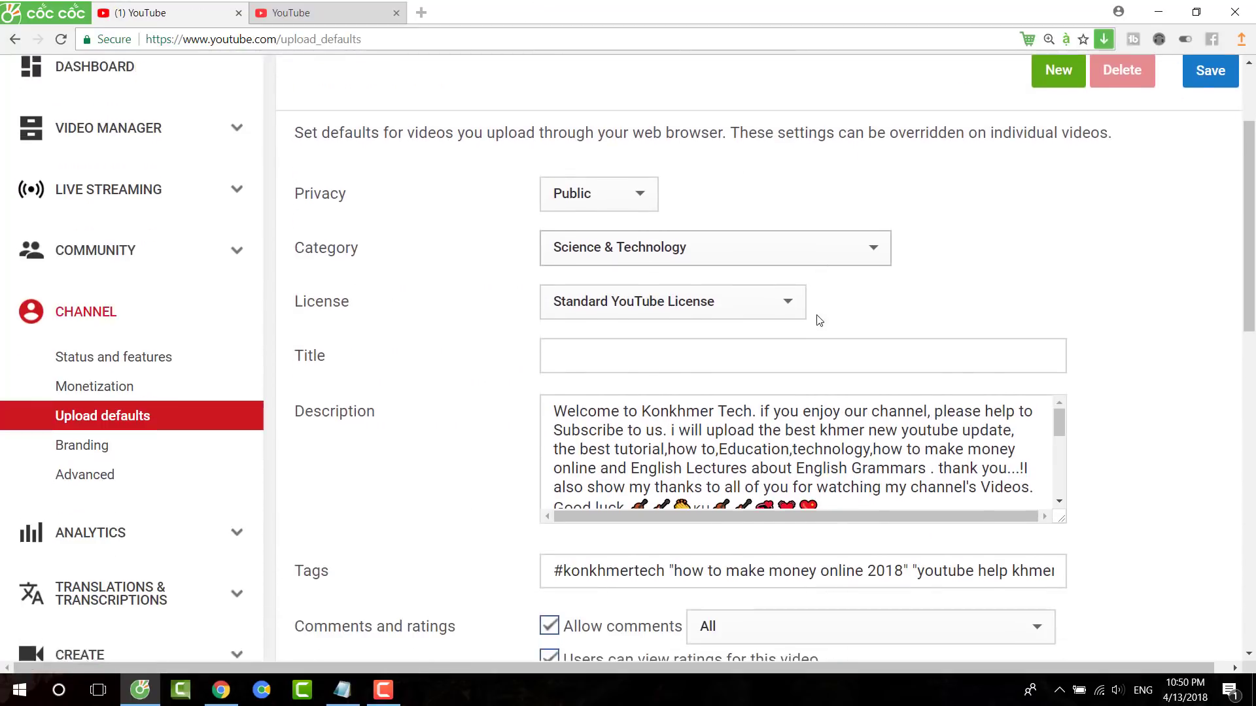
scroll(972, 389, "down", 2)
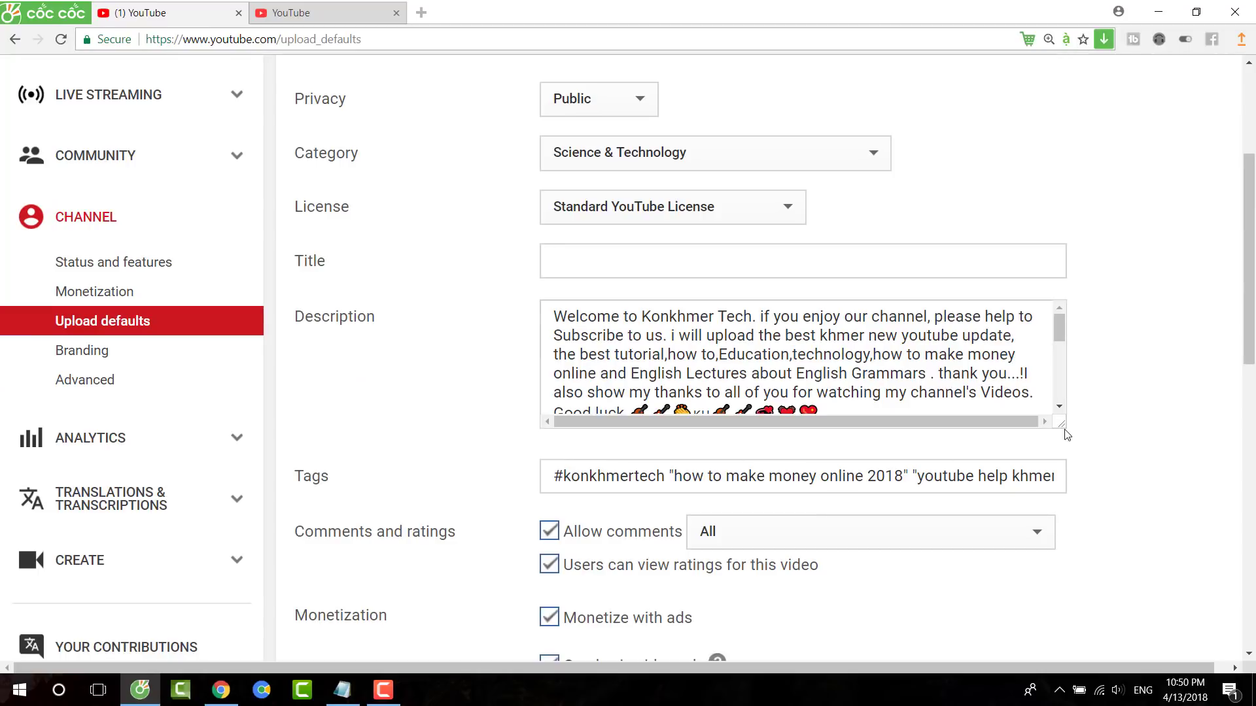
Enlarge the default Description box downward so the whole description text fits without scrolling inside it
left_click_drag(1072, 440, 1072, 462)
left_click(1065, 426)
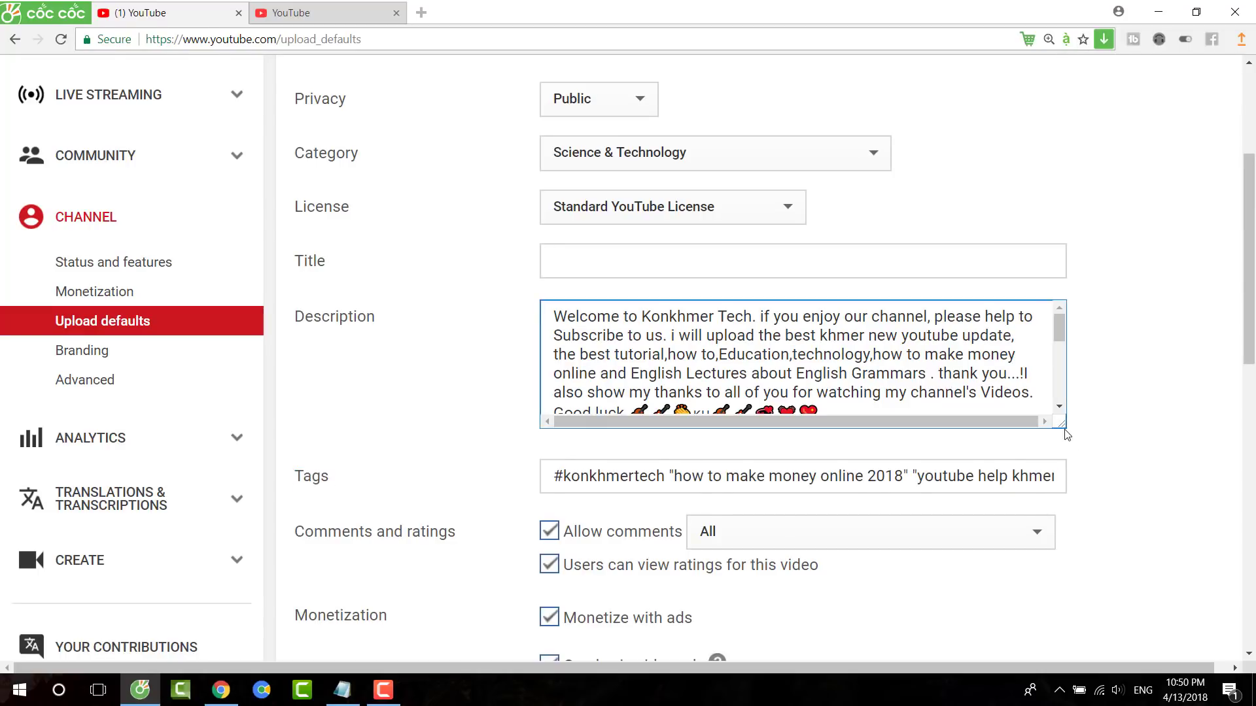
left_click_drag(1068, 436, 1076, 454)
left_click(1059, 436)
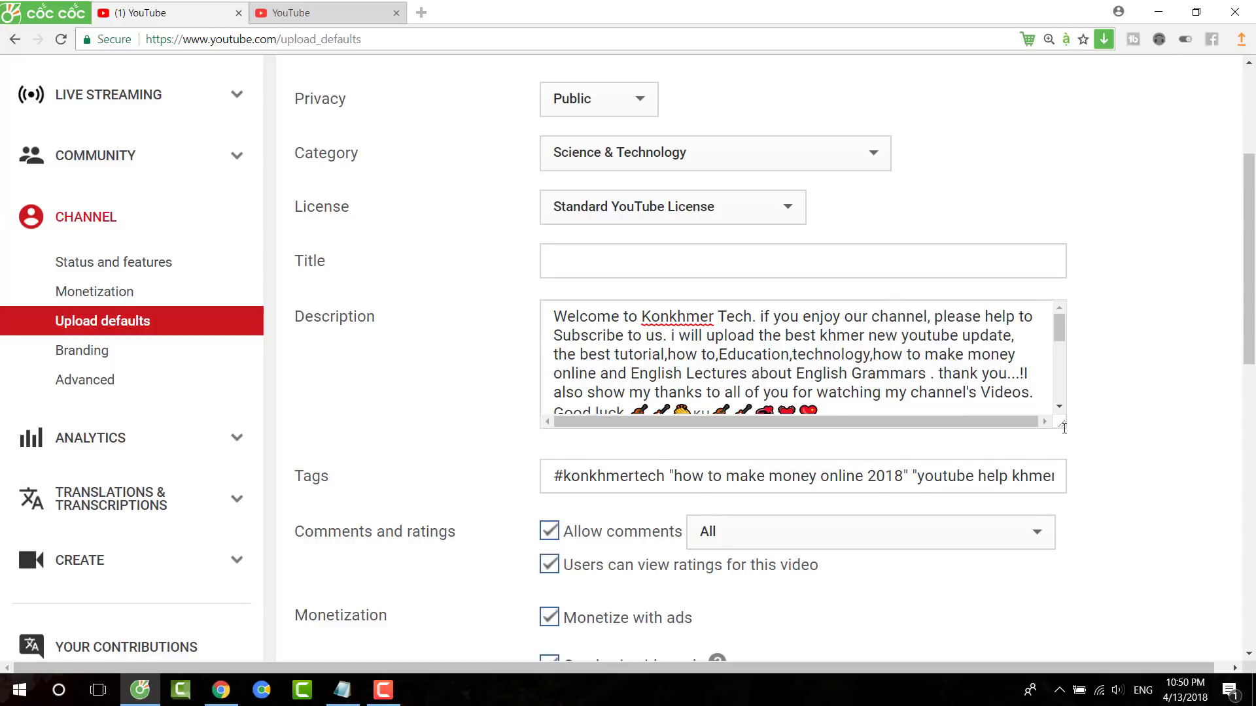
left_click(1064, 429)
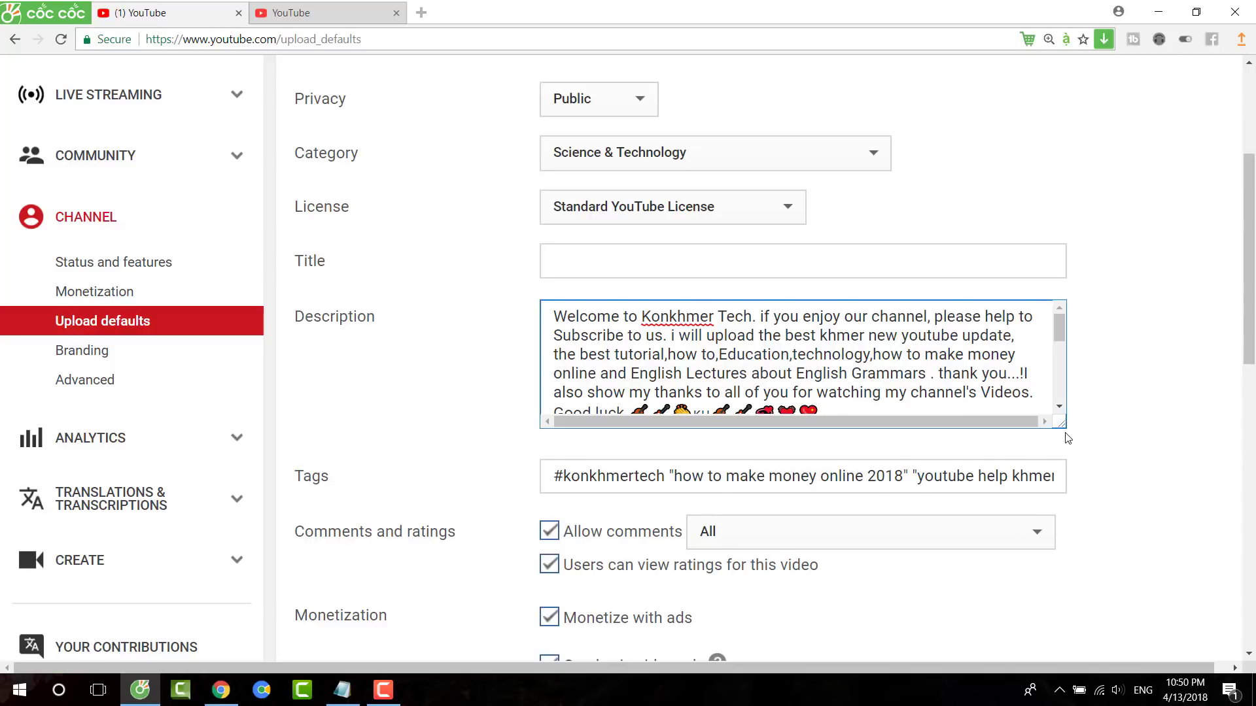
left_click_drag(1068, 437, 1073, 462)
left_click(1066, 428)
scroll(787, 387, "down", 4)
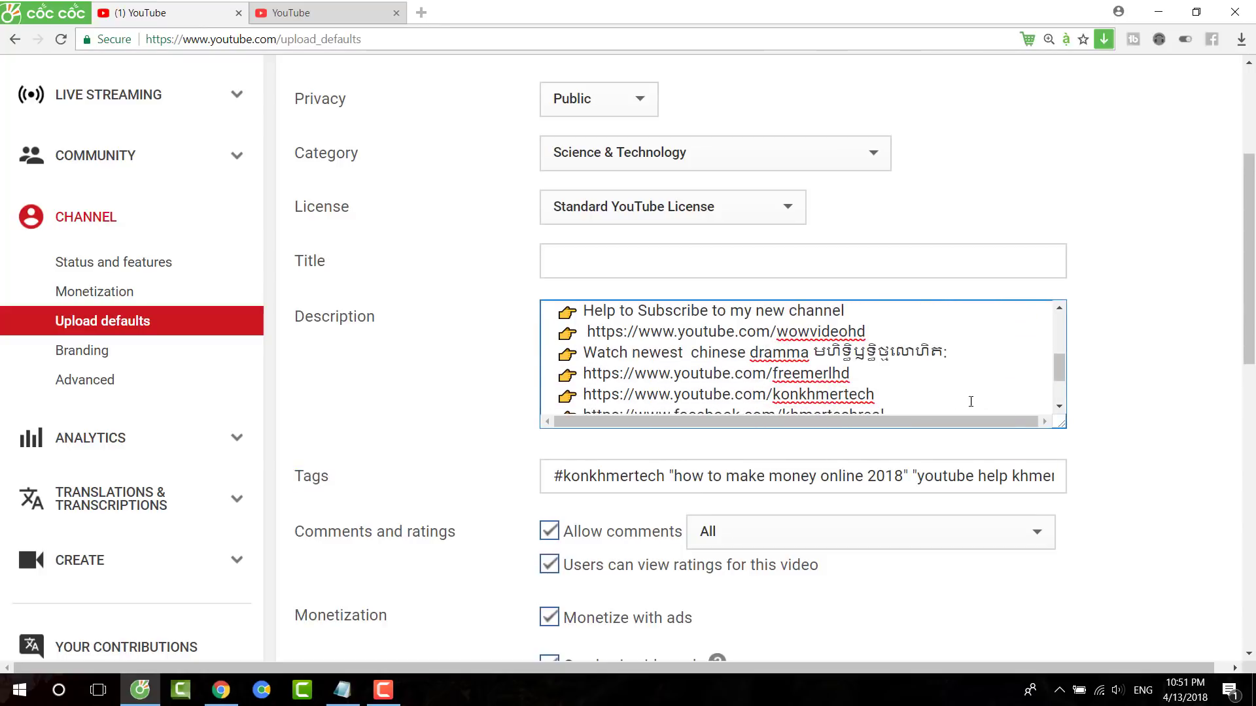
left_click_drag(1066, 428, 1119, 703)
Examine the full default description on the Upload Defaults page, including its welcome text and channel links
scroll(981, 555, "up", 4)
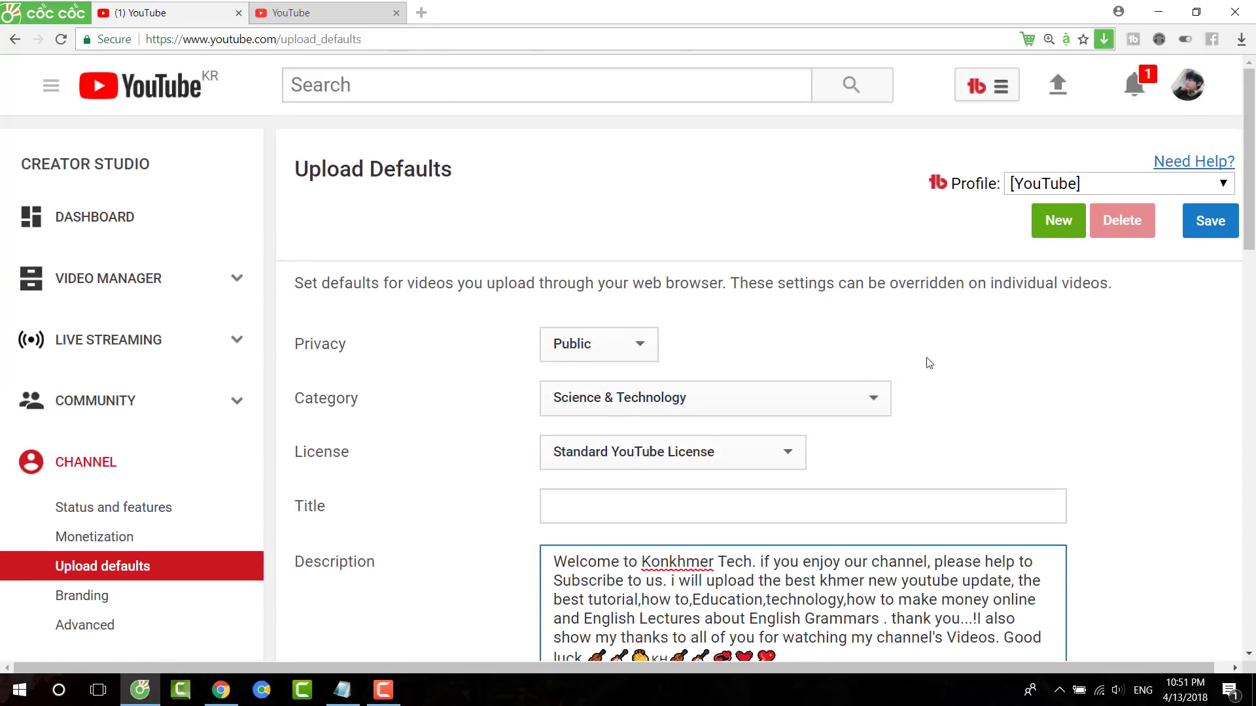
scroll(961, 384, "down", 3)
scroll(625, 391, "down", 2)
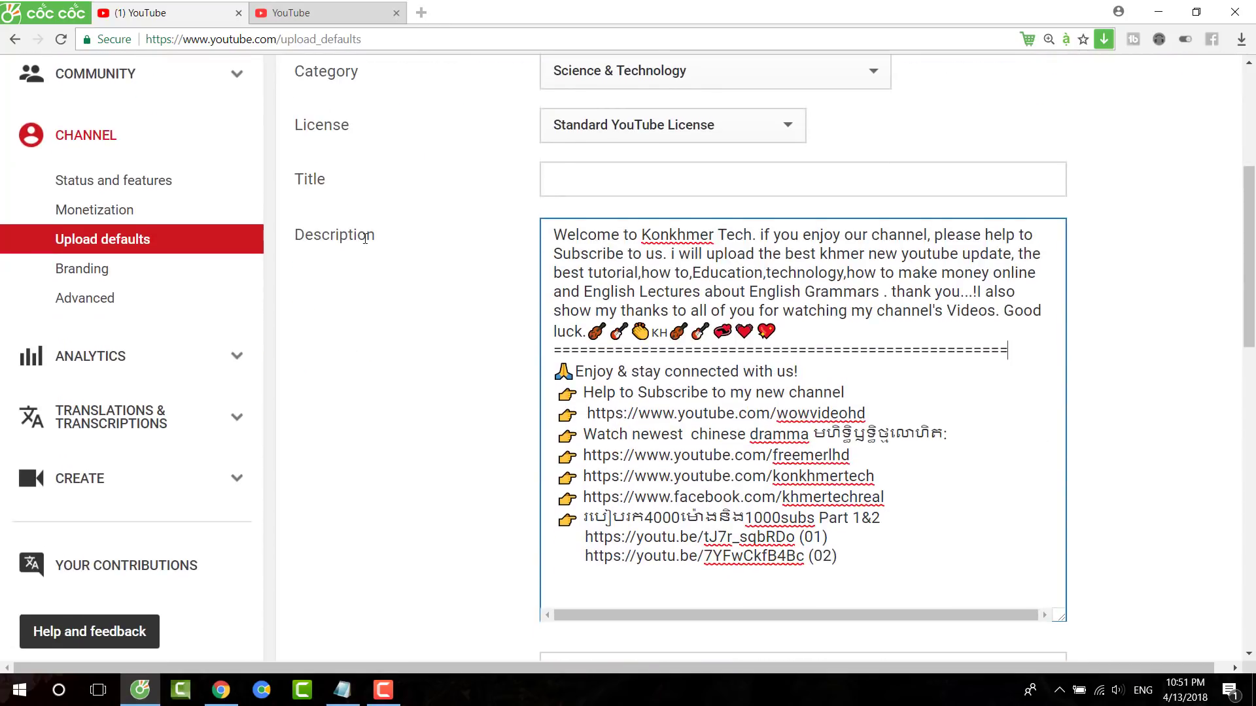
left_click(273, 230)
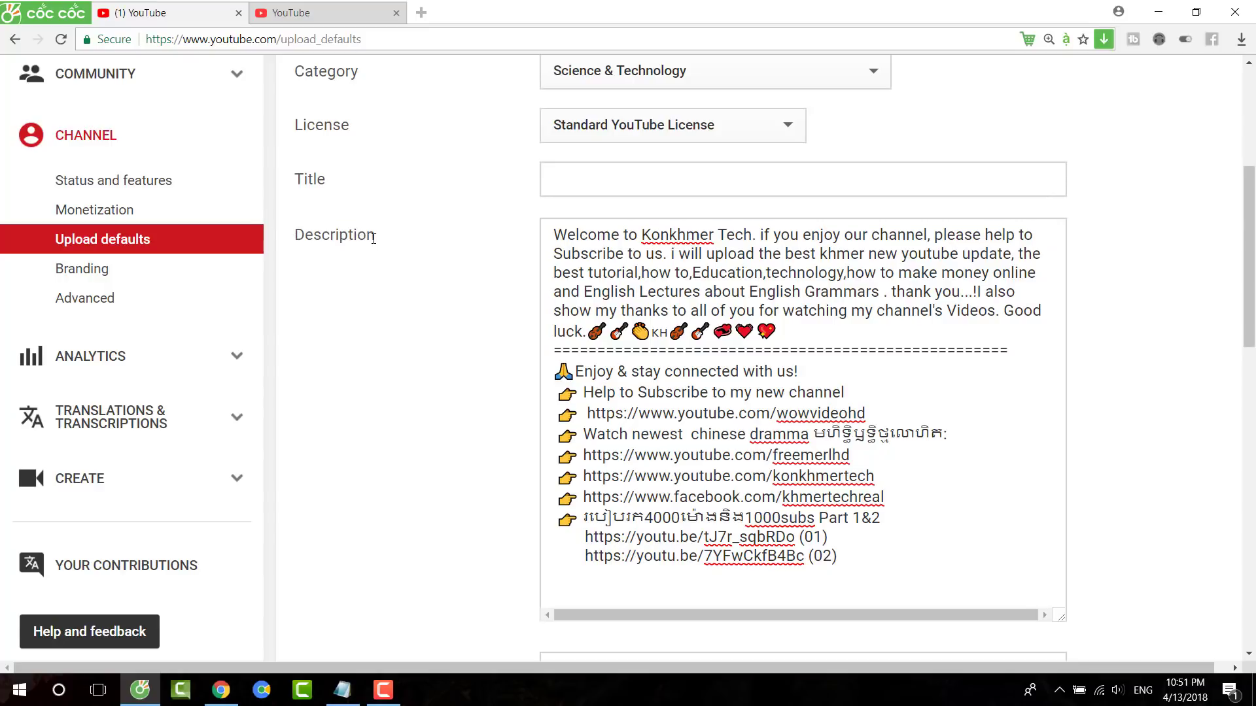
left_click_drag(373, 238, 400, 238)
left_click(466, 237)
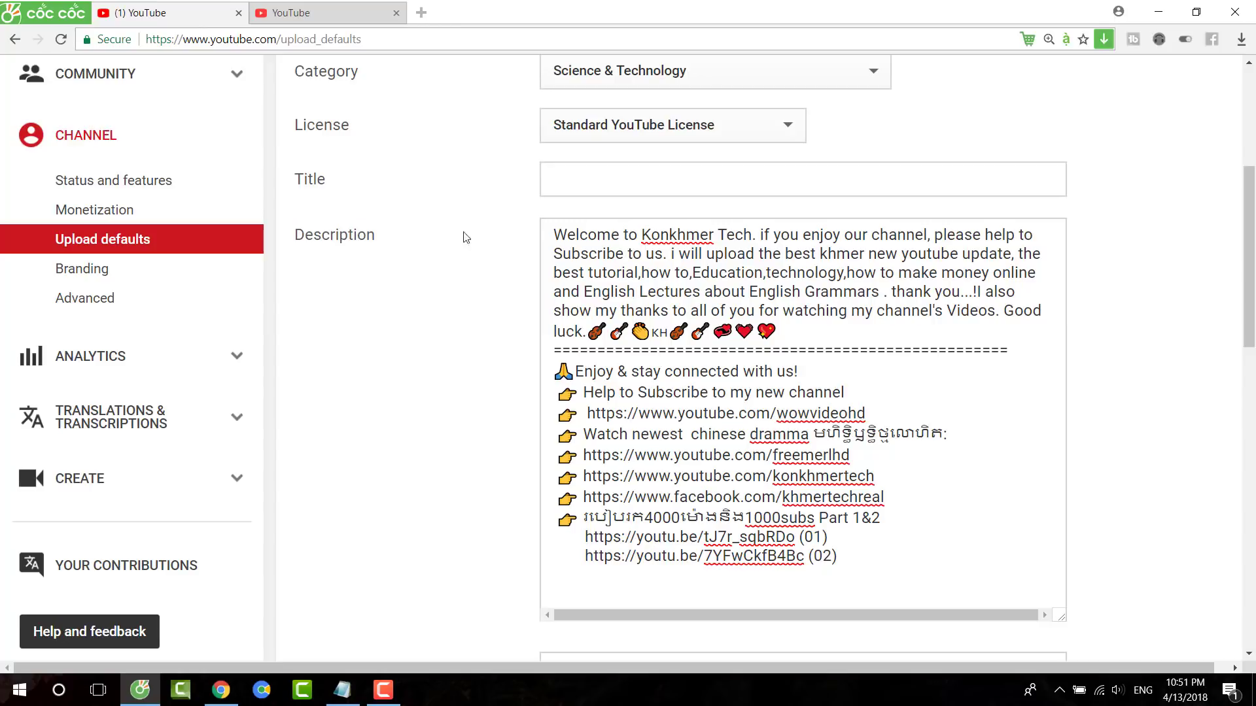